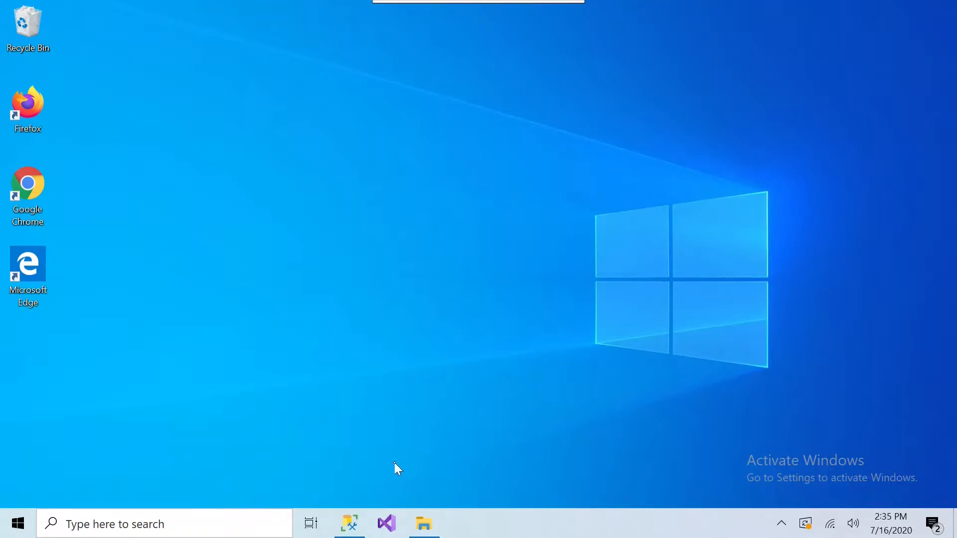
# Switch to SQL Server Management Studio and expand the tables of the WideWorldImporters database
pyautogui.click(349, 524)
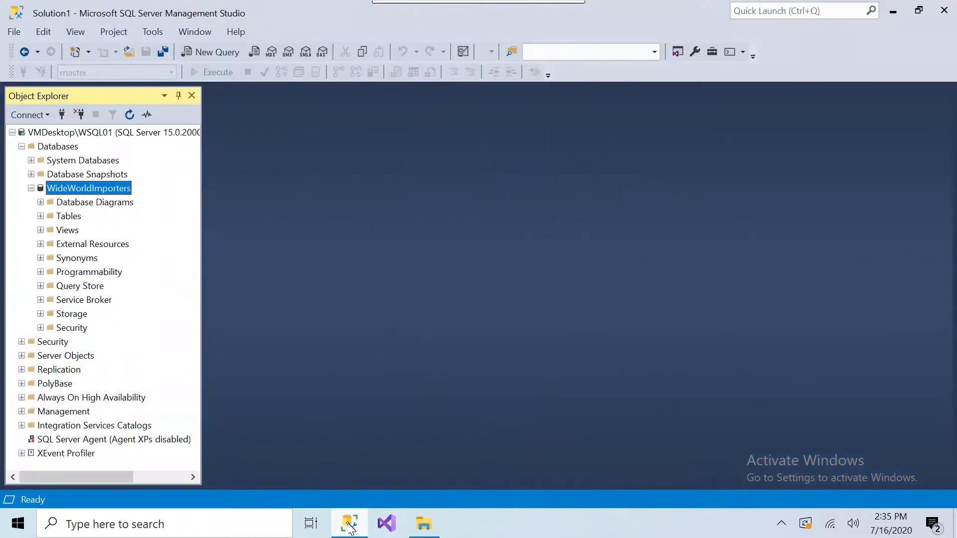
pyautogui.click(41, 216)
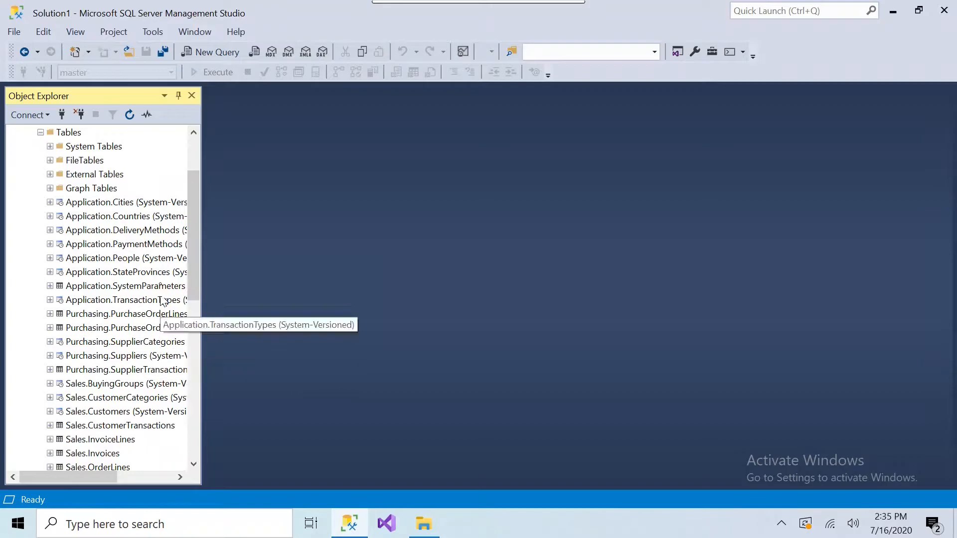
pyautogui.moveTo(189, 265); pyautogui.dragTo(199, 321)
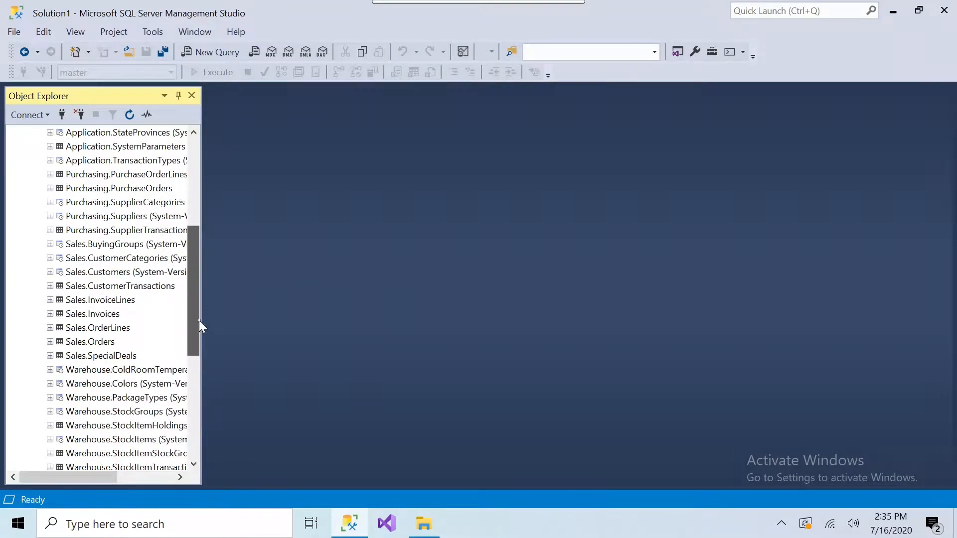
# Query the top 1000 rows of the Application.Cities table
pyautogui.rightClick(78, 343)
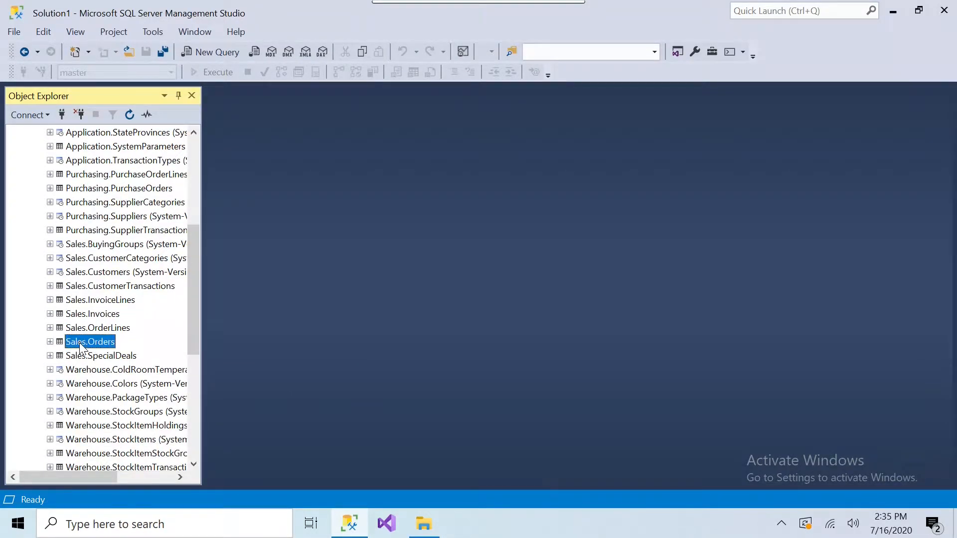
pyautogui.click(142, 179)
pyautogui.scroll(-3, 119, 279)
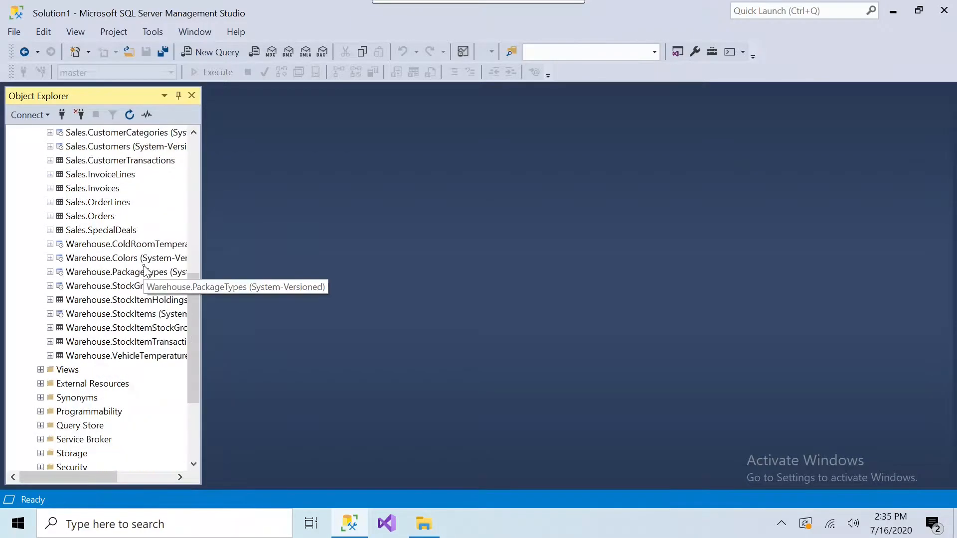
pyautogui.scroll(2, 145, 269)
pyautogui.scroll(5, 150, 252)
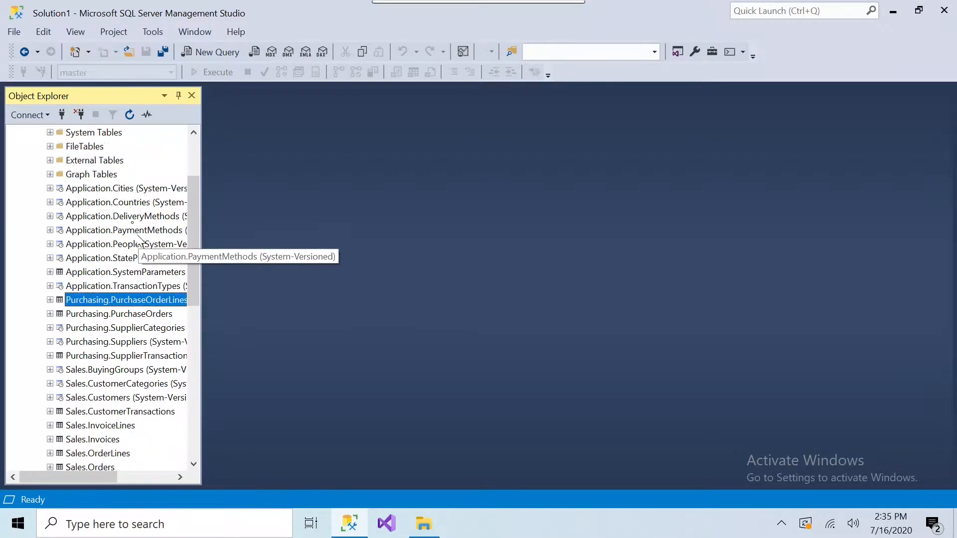
pyautogui.click(143, 234)
pyautogui.rightClick(143, 234)
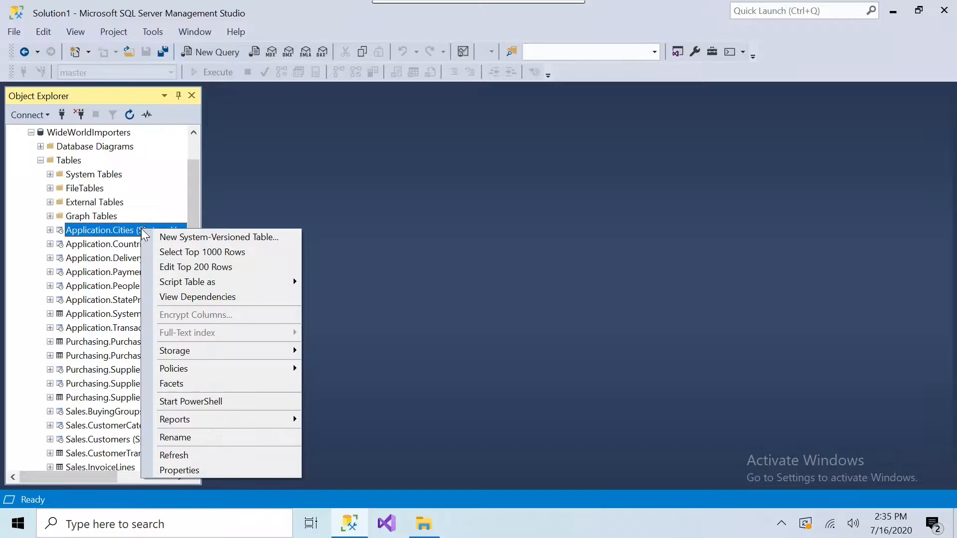
pyautogui.click(211, 251)
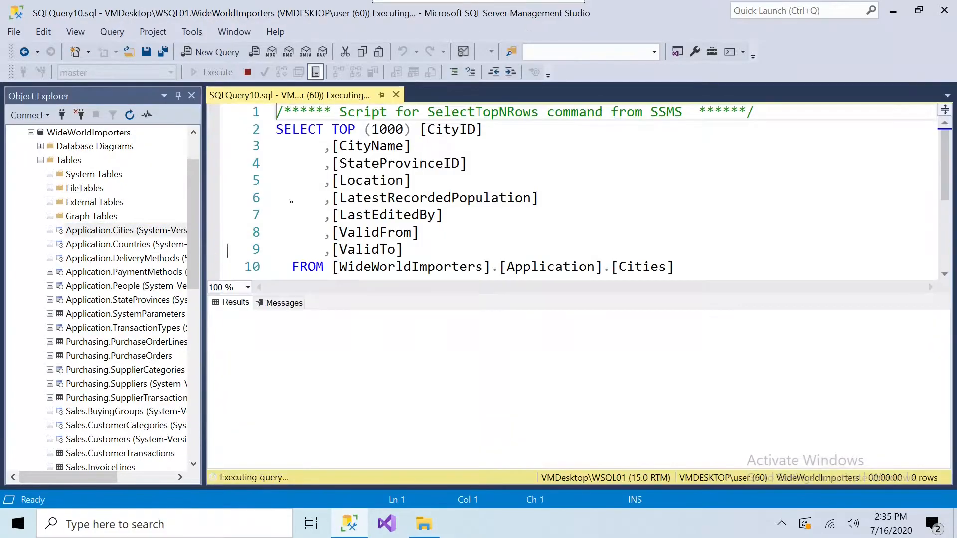
# Remove the TOP (1000) limit from the Cities query and run it again
pyautogui.moveTo(411, 130); pyautogui.dragTo(331, 131)
pyautogui.press('BackSpace')
pyautogui.press('BackSpace')
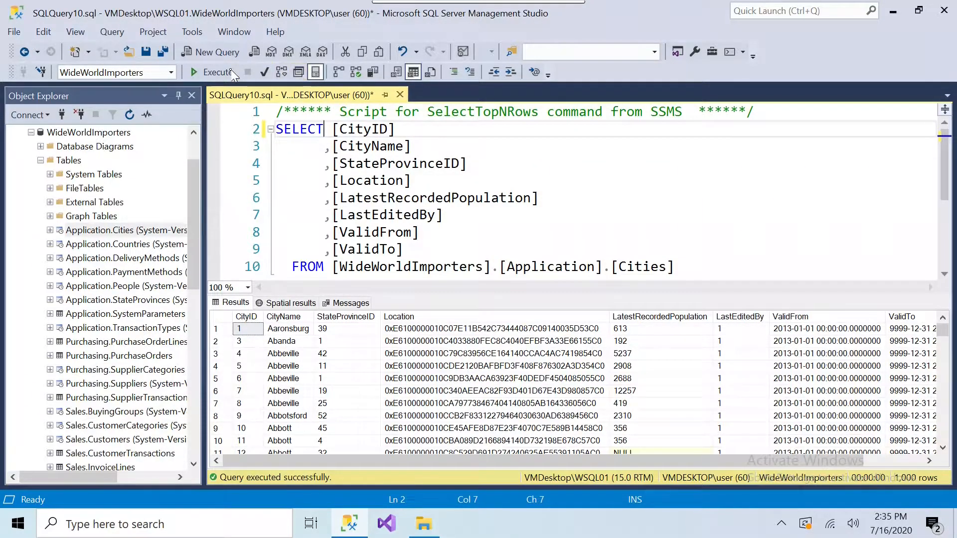
pyautogui.press('F5')
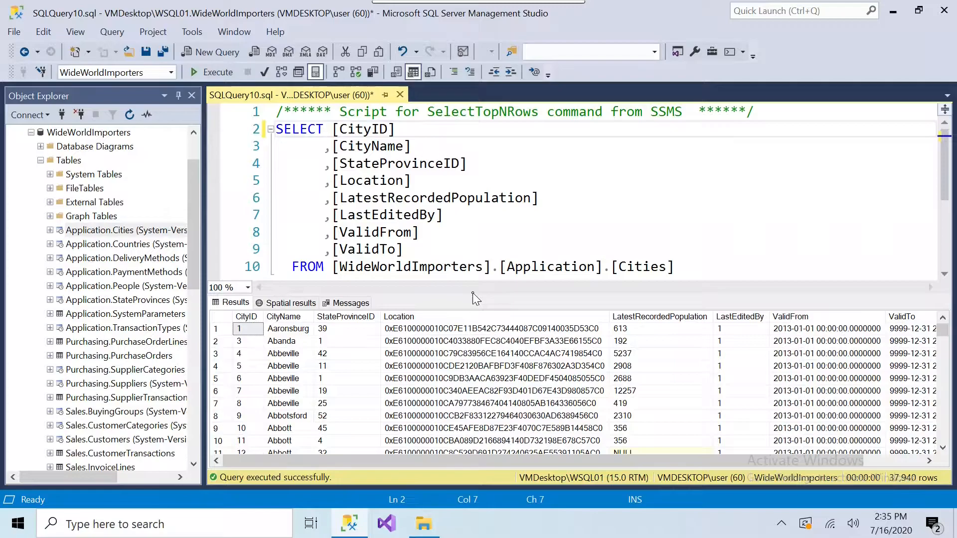
# Enlarge the results pane, select the entire results grid and start saving its results to a file
pyautogui.moveTo(474, 293); pyautogui.dragTo(455, 190)
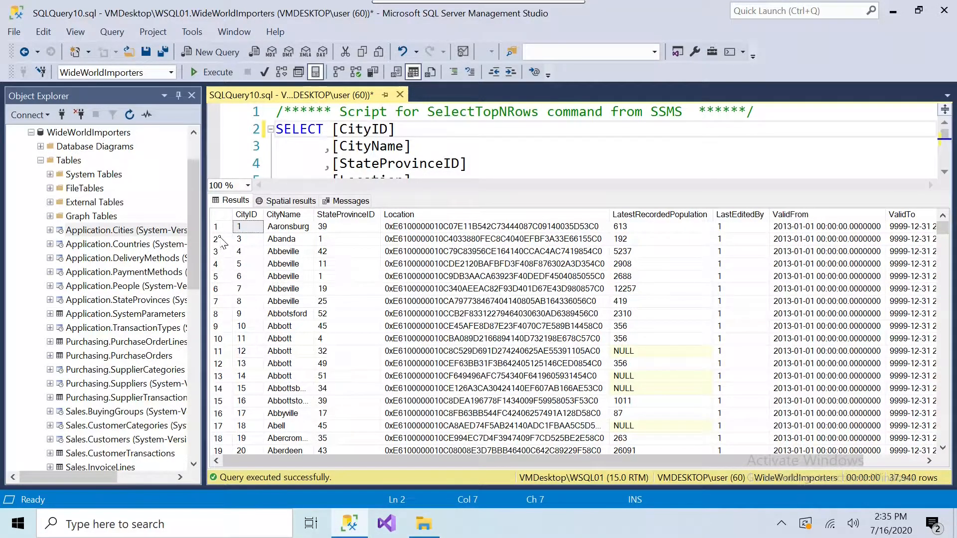
pyautogui.click(220, 216)
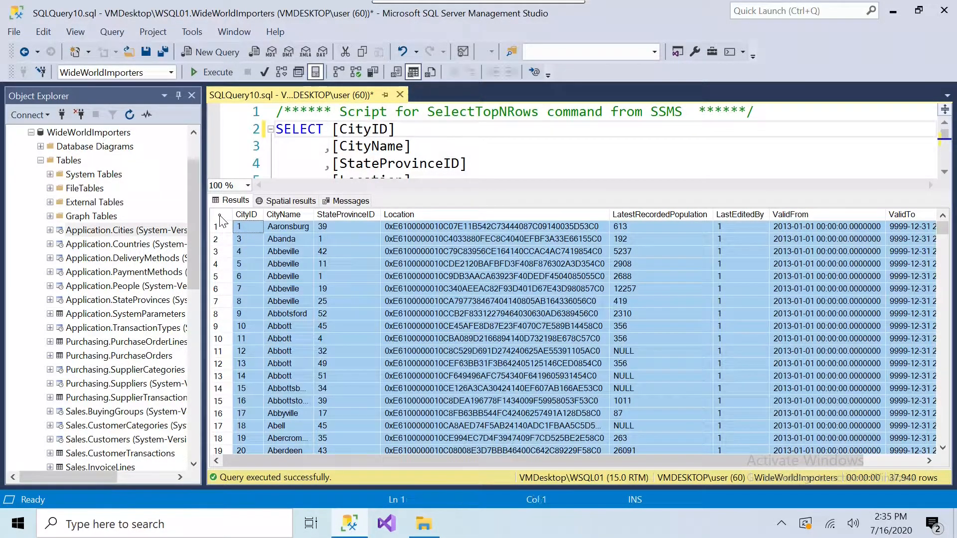
pyautogui.rightClick(219, 219)
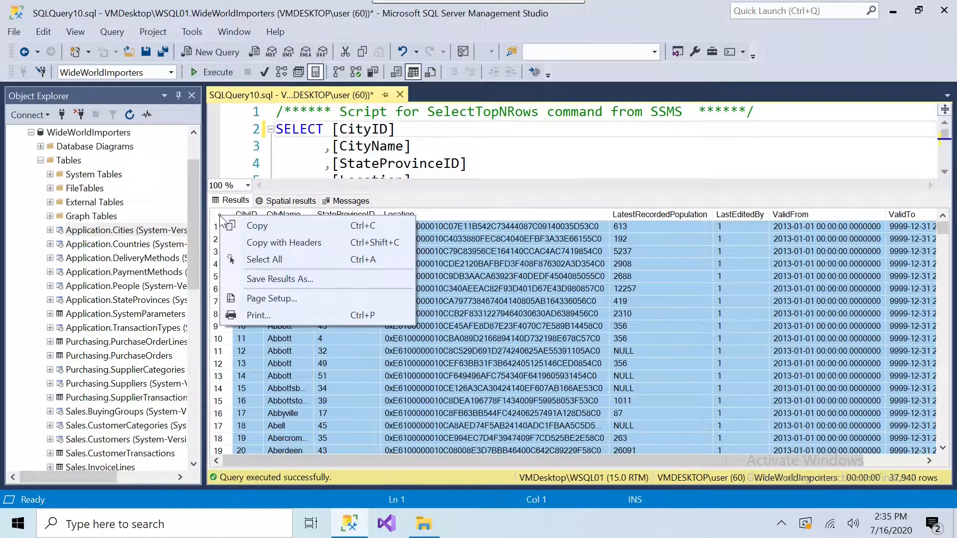
pyautogui.click(334, 280)
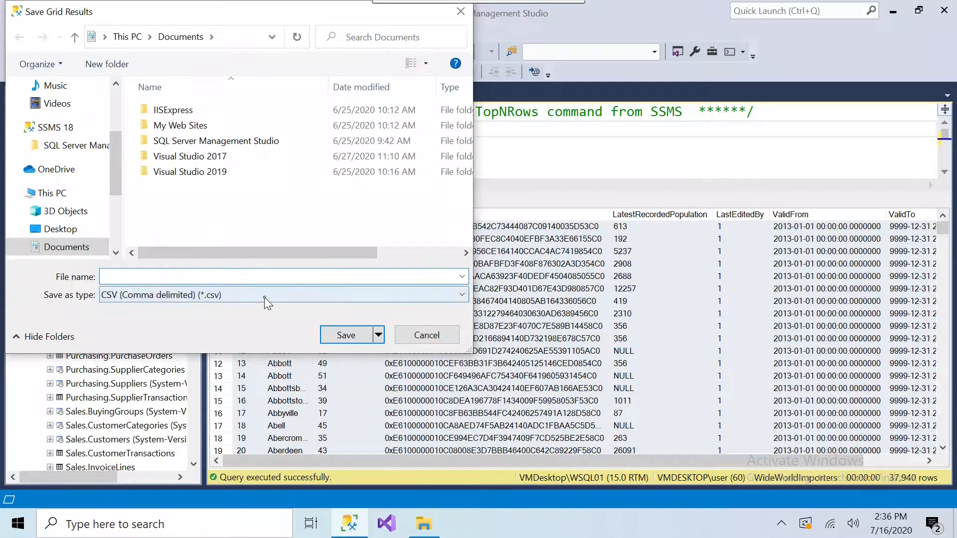
# Save the grid results as a comma-delimited CSV file named RESULTS-FILE-GRID in the Export folder on Data (D:)
pyautogui.write('RESULTS-FILE')
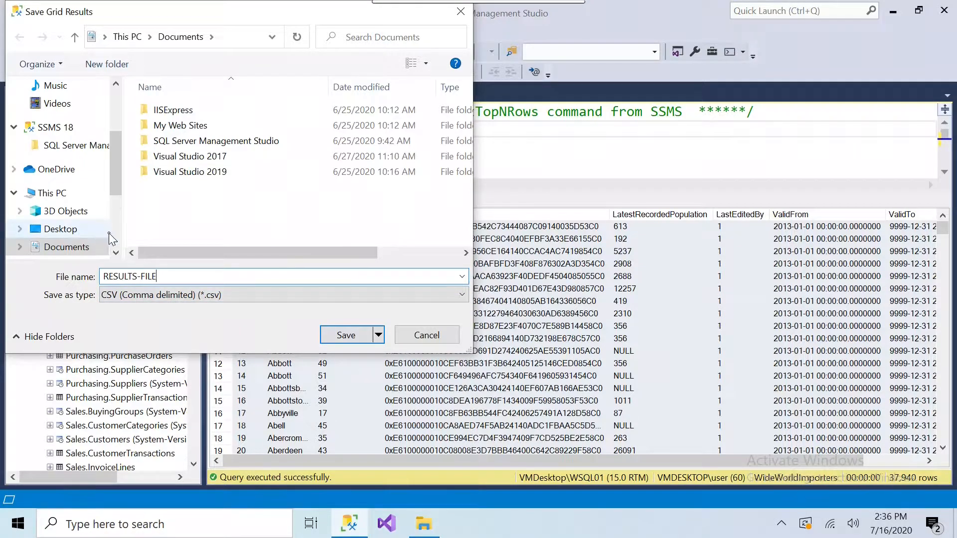
pyautogui.scroll(-3, 64, 224)
pyautogui.click(73, 217)
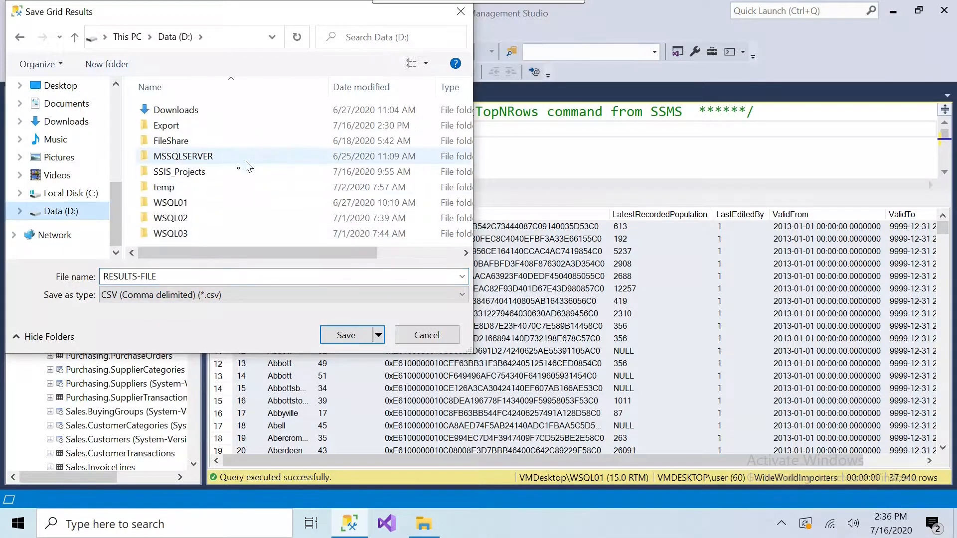
pyautogui.doubleClick(167, 125)
pyautogui.doubleClick(173, 277)
pyautogui.click(172, 277)
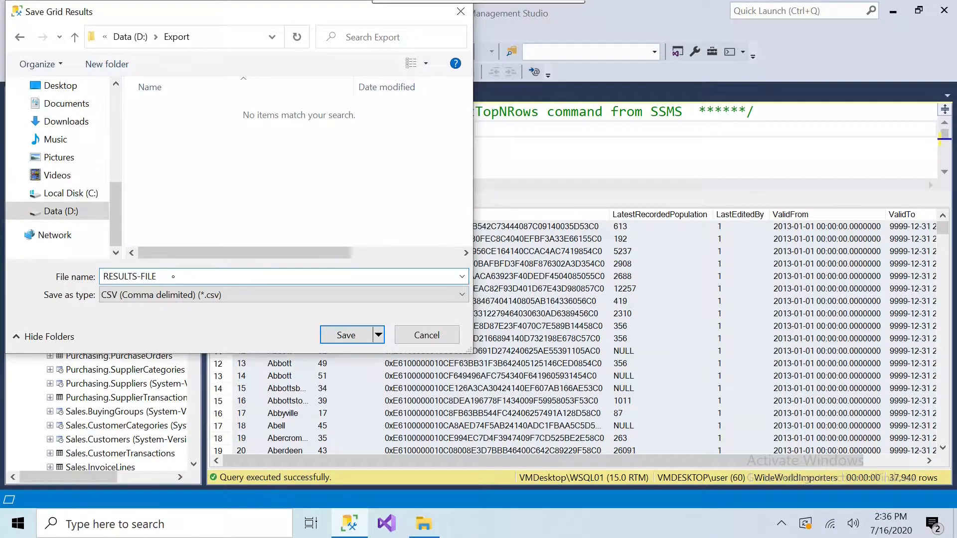
pyautogui.write('-GRID')
pyautogui.click(357, 335)
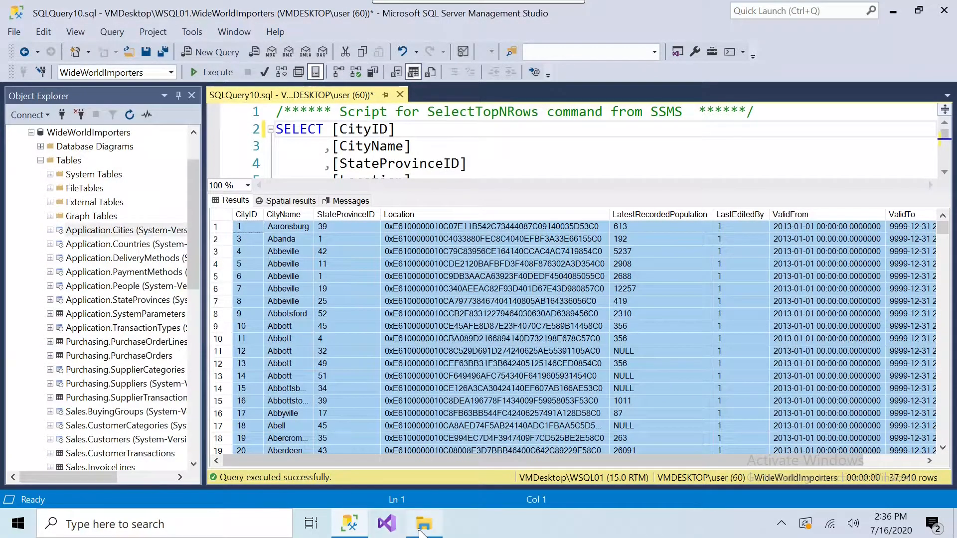
# Switch to the Export folder and open RESULTS-FILE-GRID.csv in LibreOffice Calc, importing it as comma-separated Unicode (UTF-8) text
pyautogui.click(421, 532)
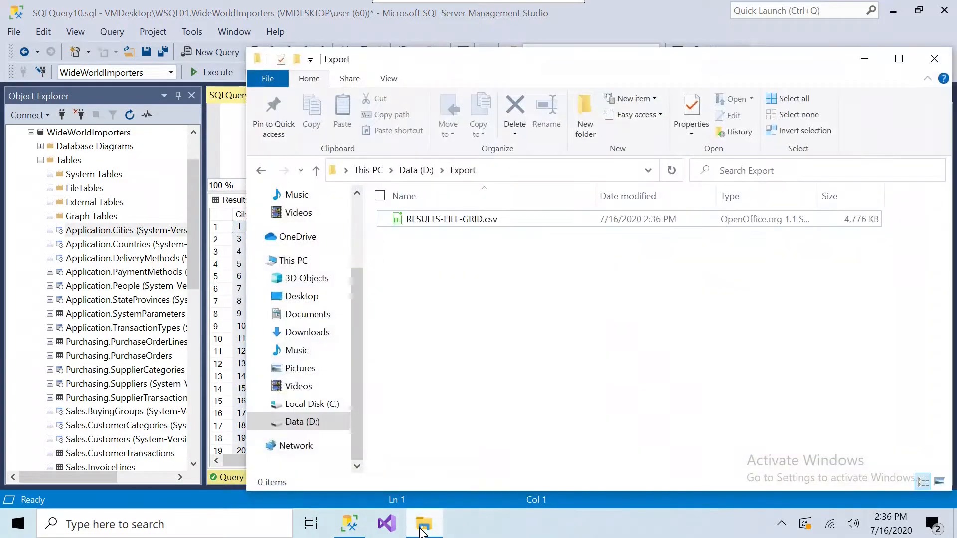
pyautogui.click(466, 223)
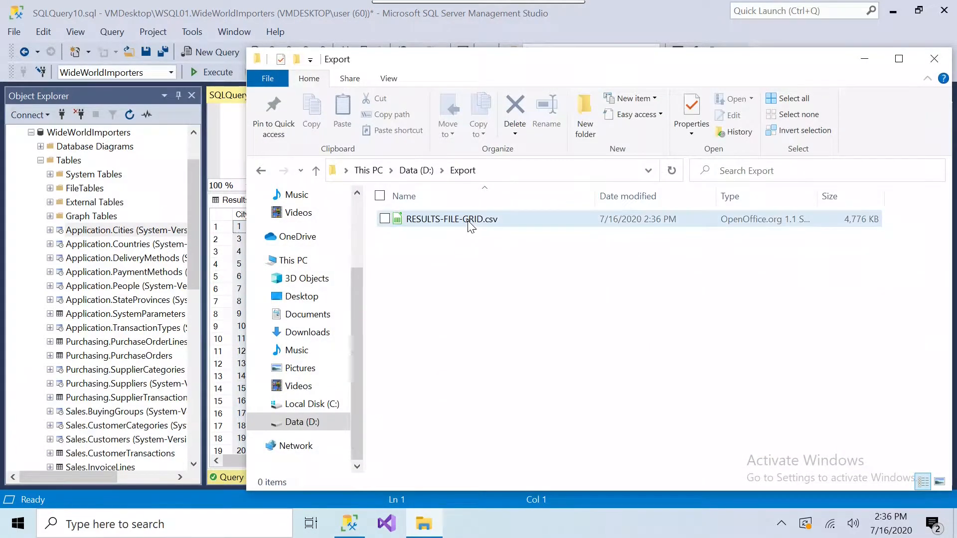
pyautogui.doubleClick(469, 222)
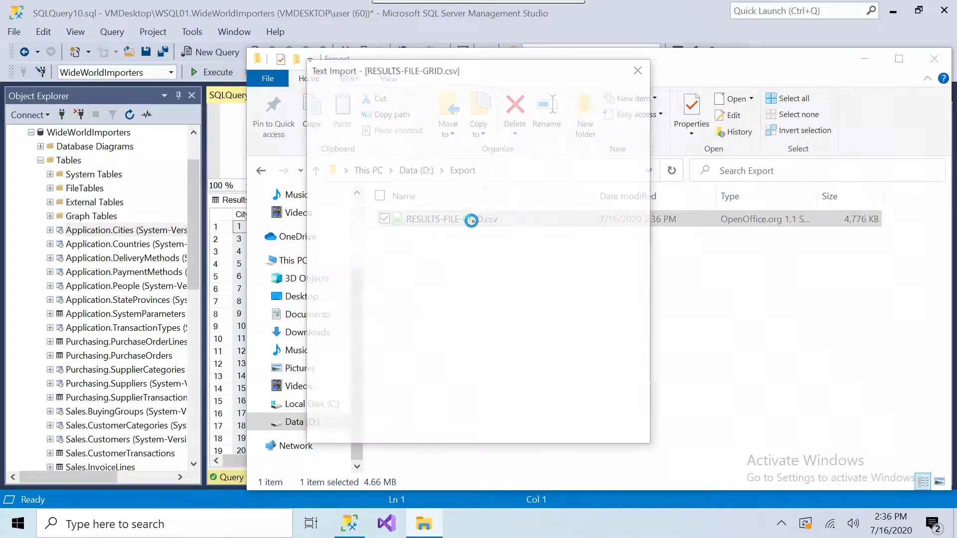
pyautogui.moveTo(478, 69); pyautogui.dragTo(387, 52)
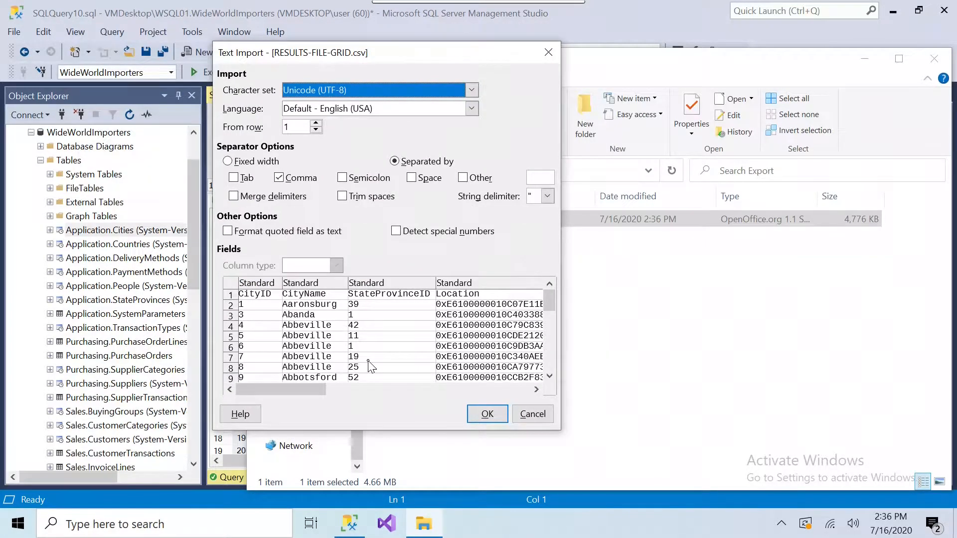
pyautogui.moveTo(324, 393); pyautogui.dragTo(507, 432)
pyautogui.click(491, 415)
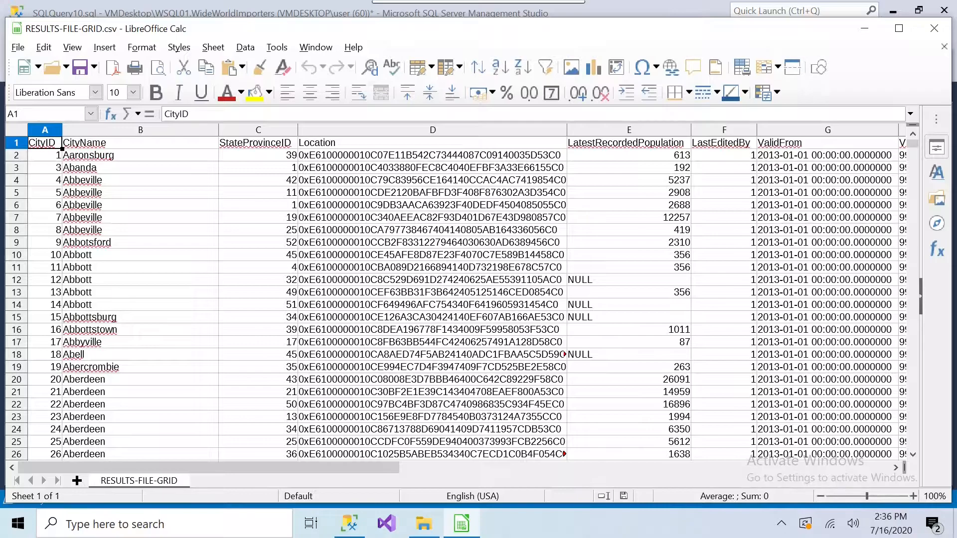
# Check the header row of the exported data and widen the Location column to about 4.45 inches
pyautogui.click(12, 146)
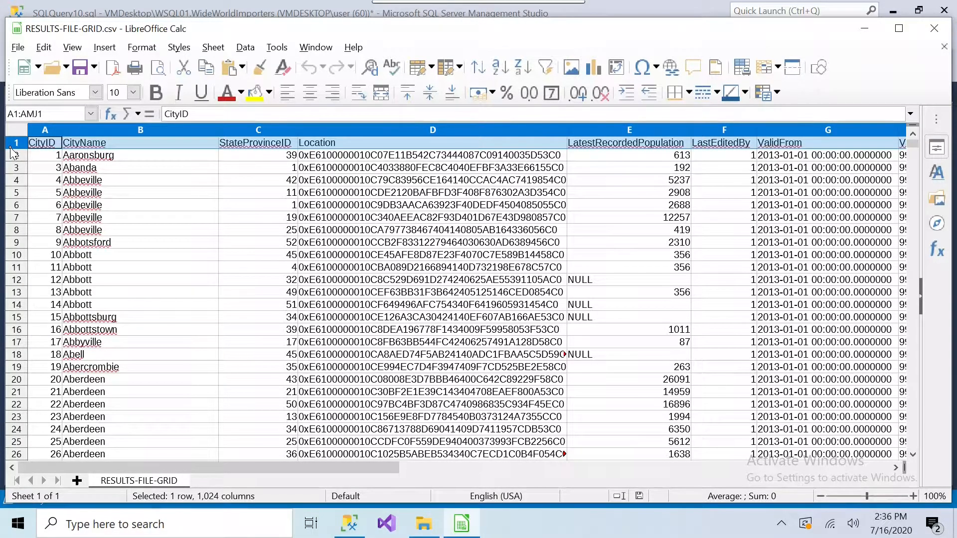
pyautogui.click(544, 132)
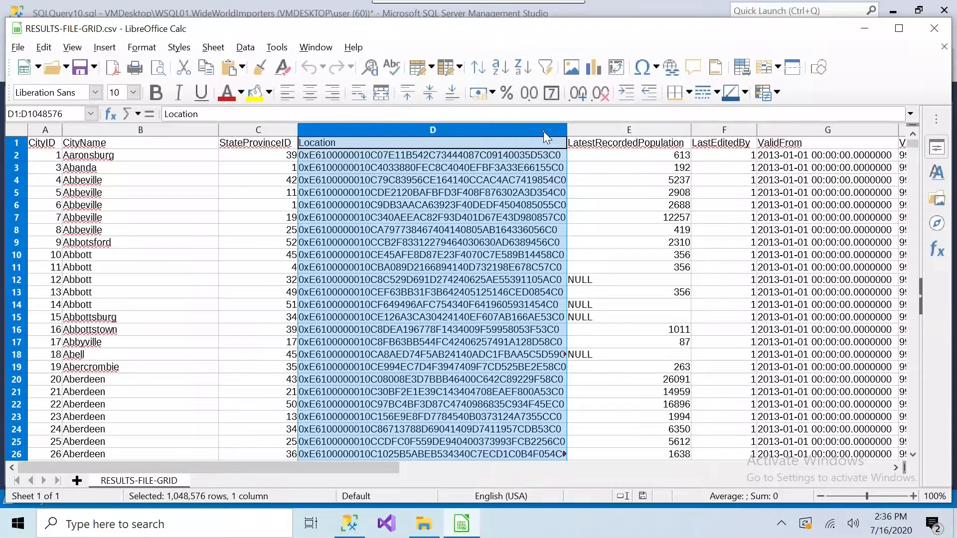
pyautogui.moveTo(567, 129); pyautogui.dragTo(613, 130)
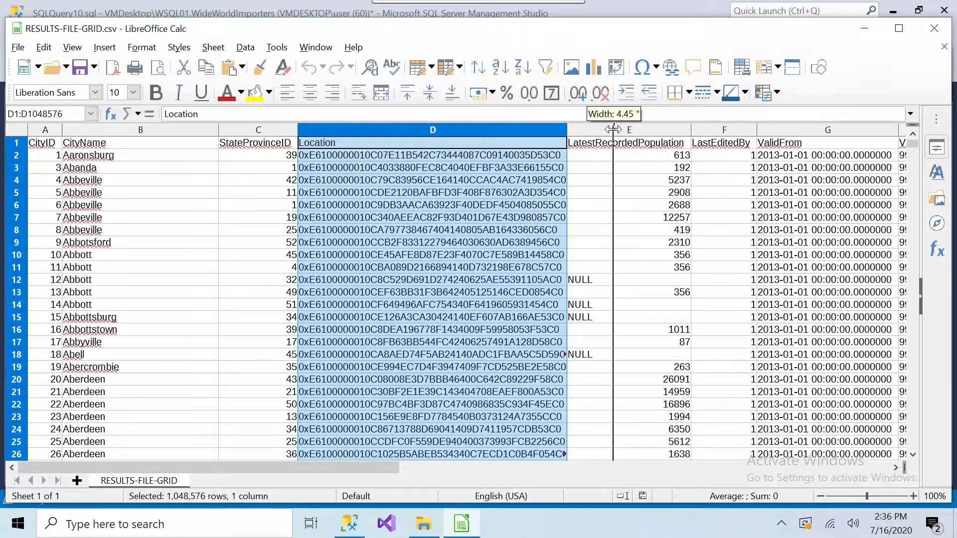
pyautogui.moveTo(613, 129); pyautogui.dragTo(613, 129)
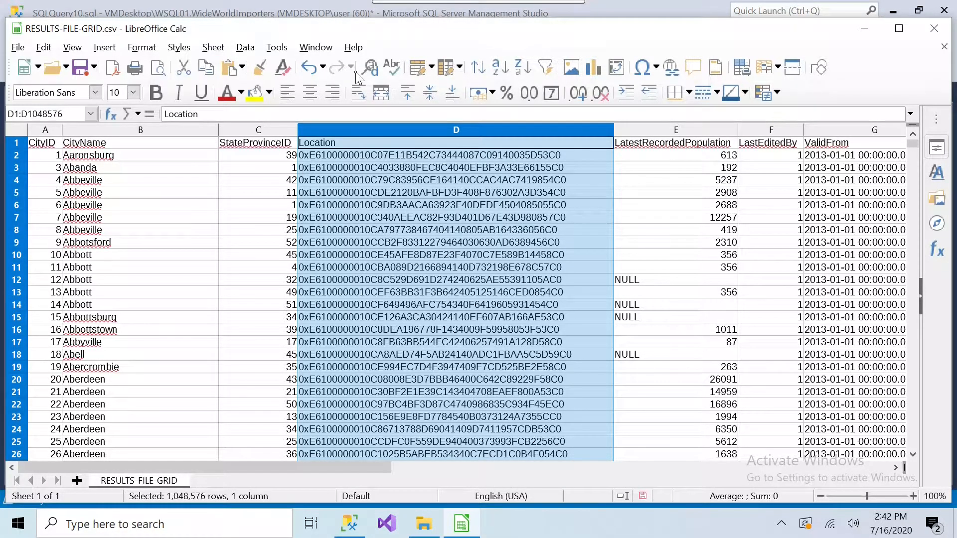
# Minimize the spreadsheet to return to SQL Server Management Studio and collapse the Columns folder of Application.Cities
pyautogui.click(866, 29)
pyautogui.rightClick(229, 222)
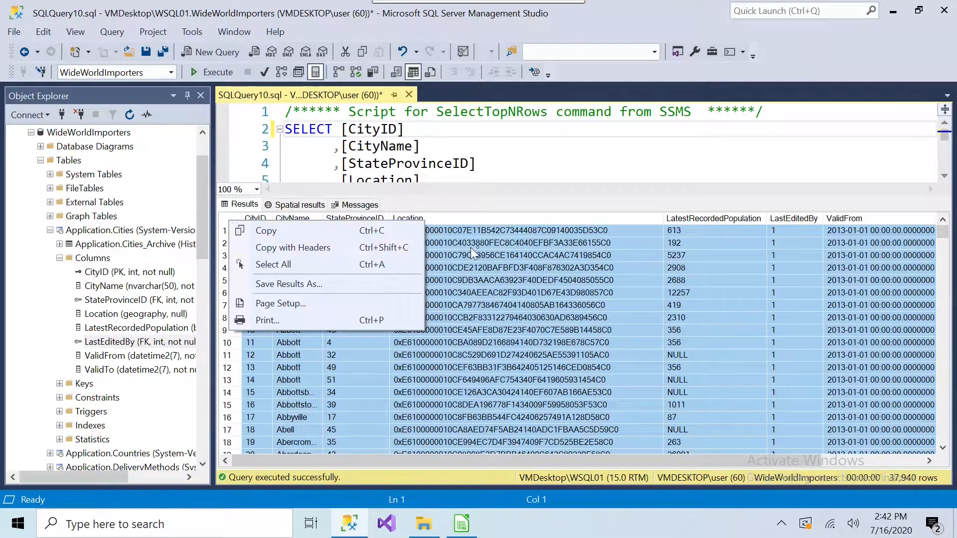
pyautogui.click(572, 164)
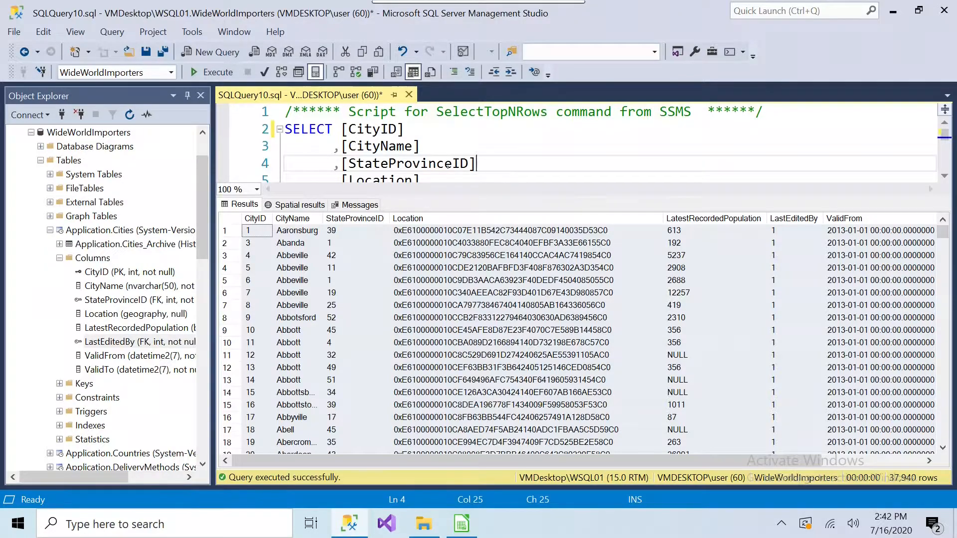
pyautogui.click(59, 258)
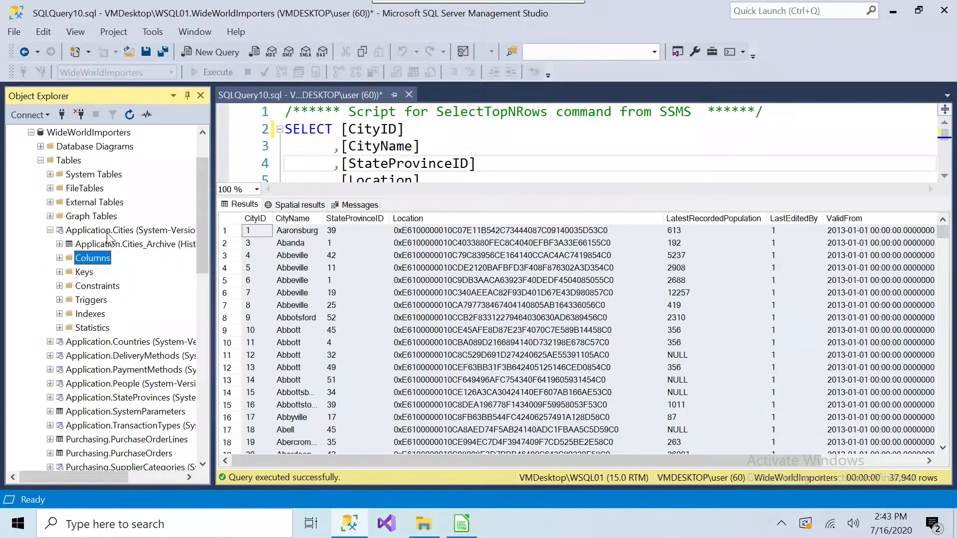
# Start the Export Data wizard for the WideWorldImporters database and proceed past its welcome page to the data source selection
pyautogui.rightClick(107, 233)
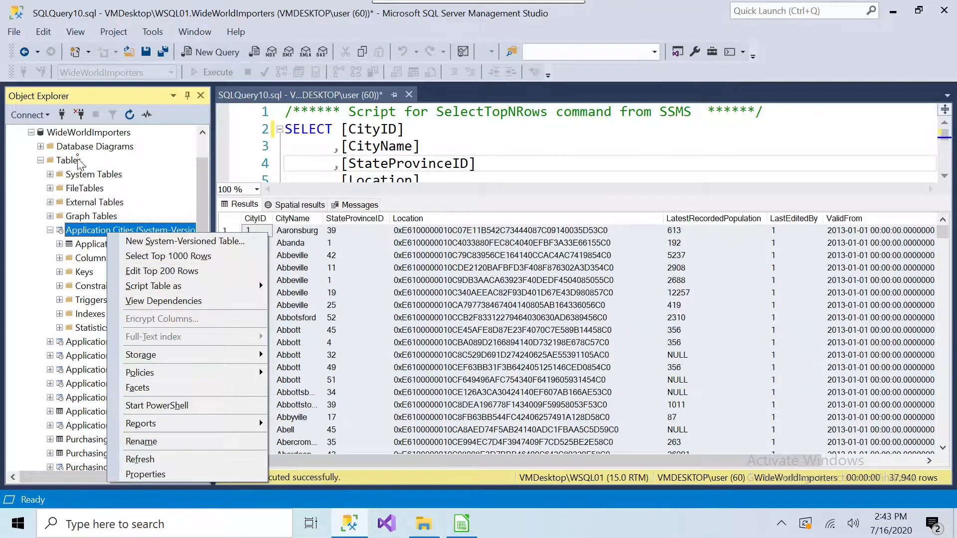
pyautogui.click(94, 137)
pyautogui.rightClick(93, 138)
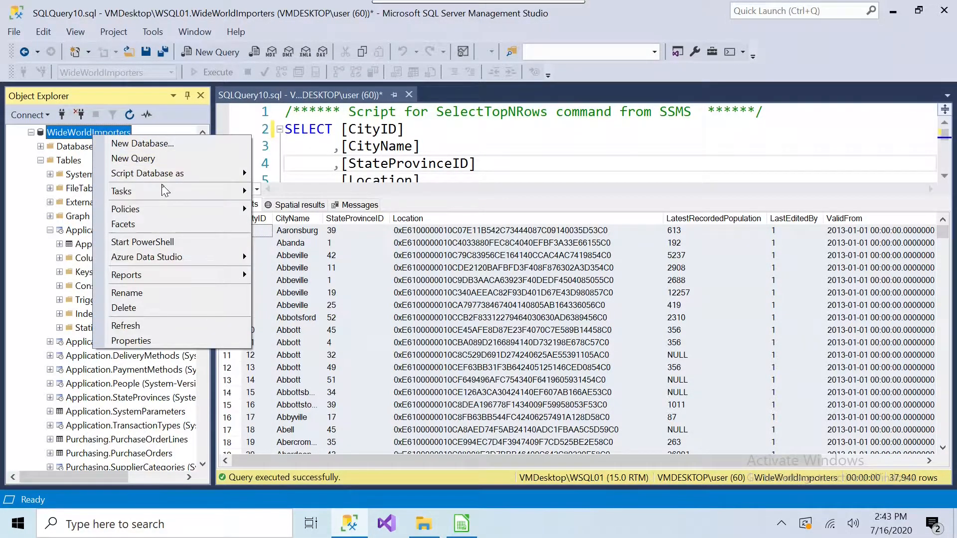
pyautogui.moveTo(165, 192)
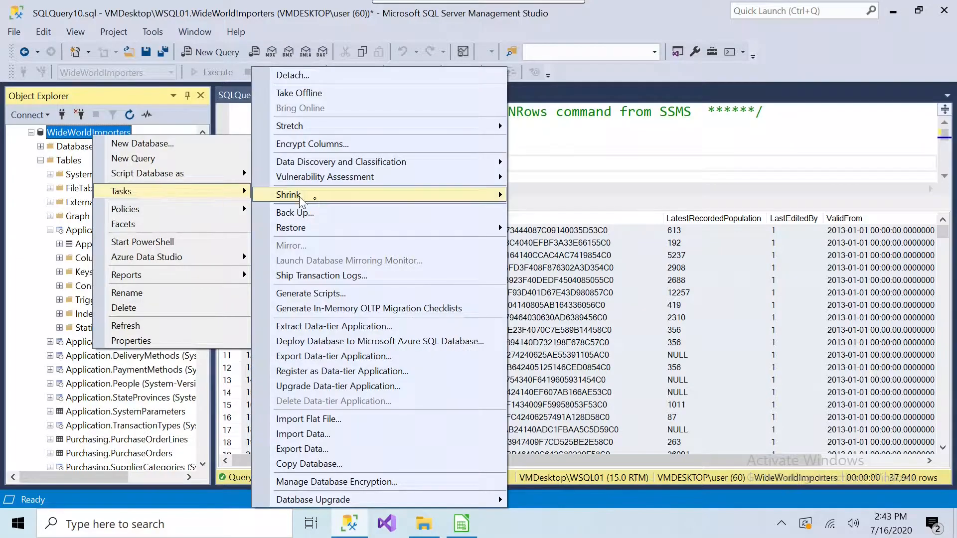
pyautogui.click(346, 449)
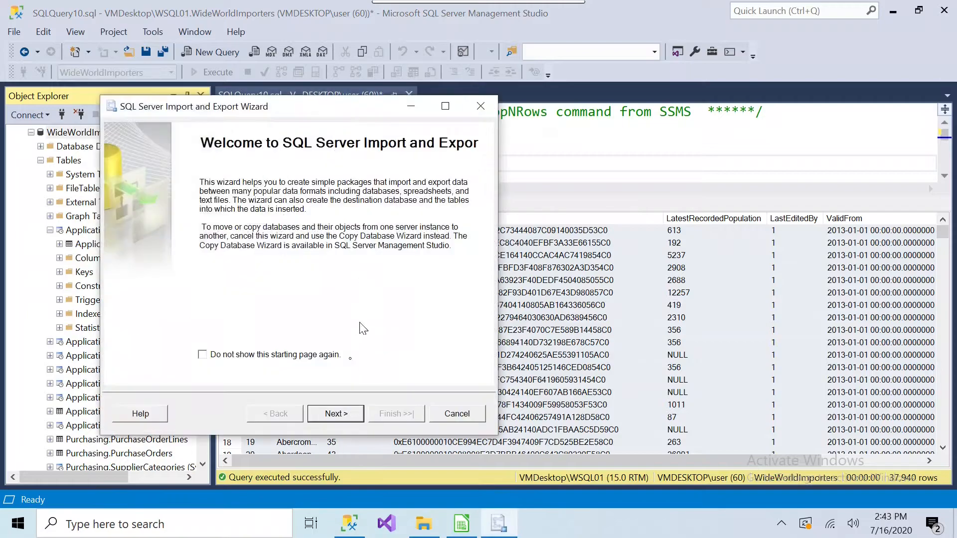
pyautogui.click(337, 414)
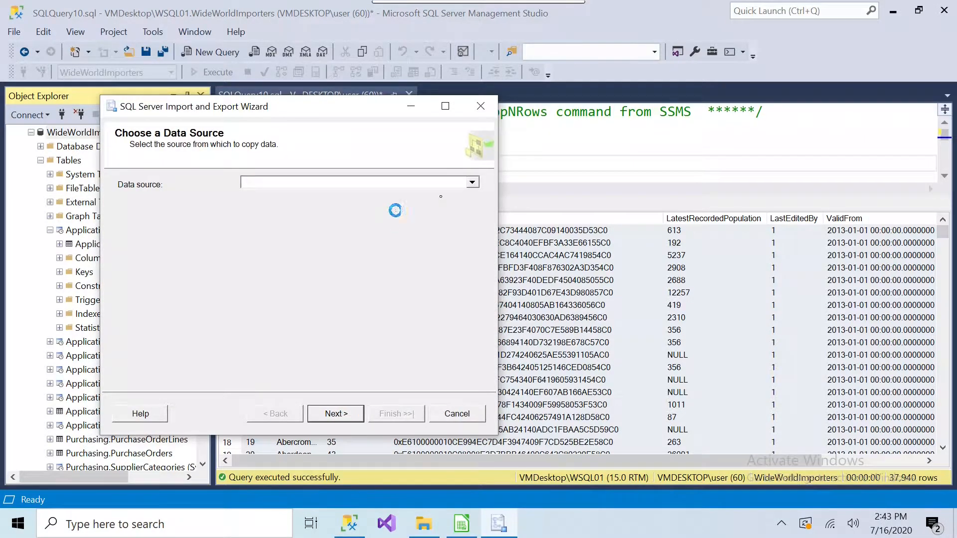
# Set the data source to Microsoft OLE DB Provider for SQL Server with Windows Authentication and proceed to the destination selection
pyautogui.click(472, 183)
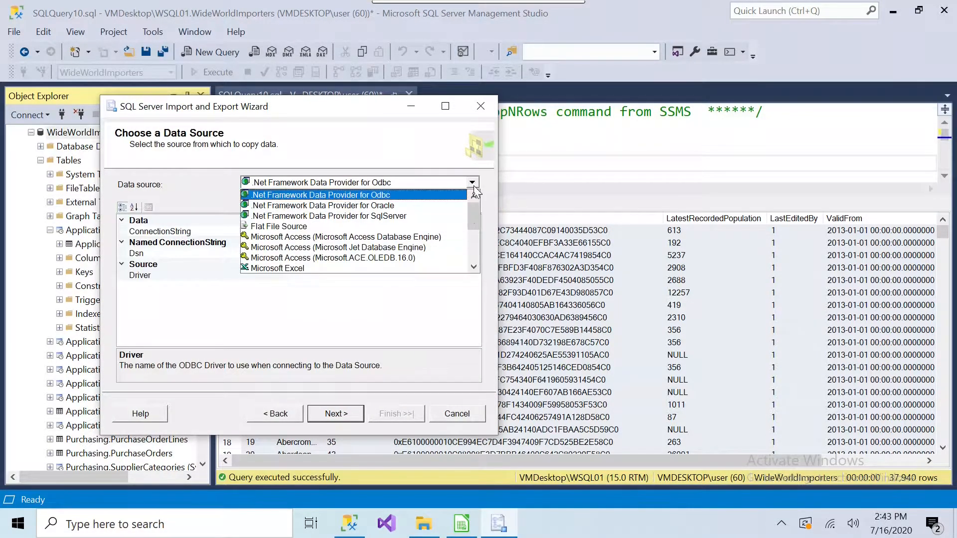
pyautogui.scroll(-4, 450, 242)
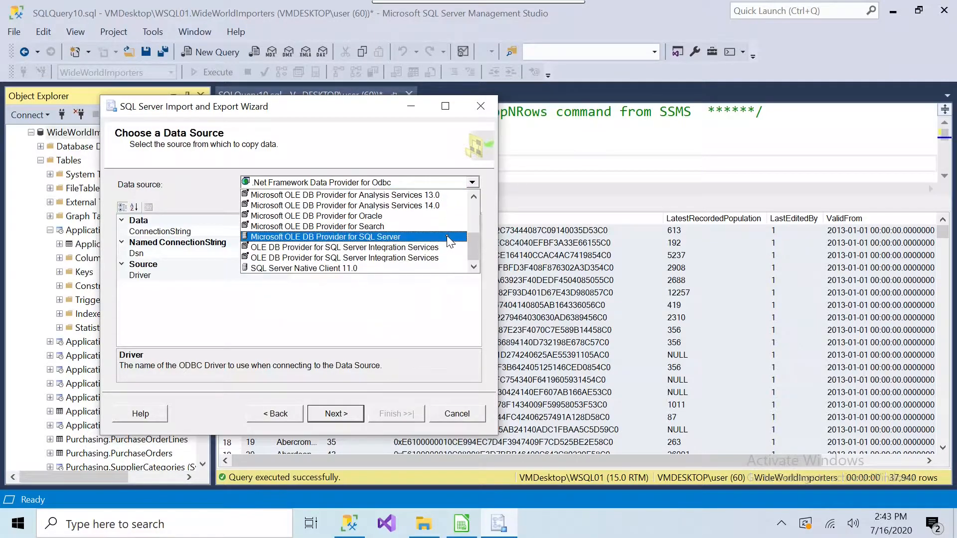
pyautogui.scroll(2, 447, 242)
pyautogui.scroll(-2, 448, 245)
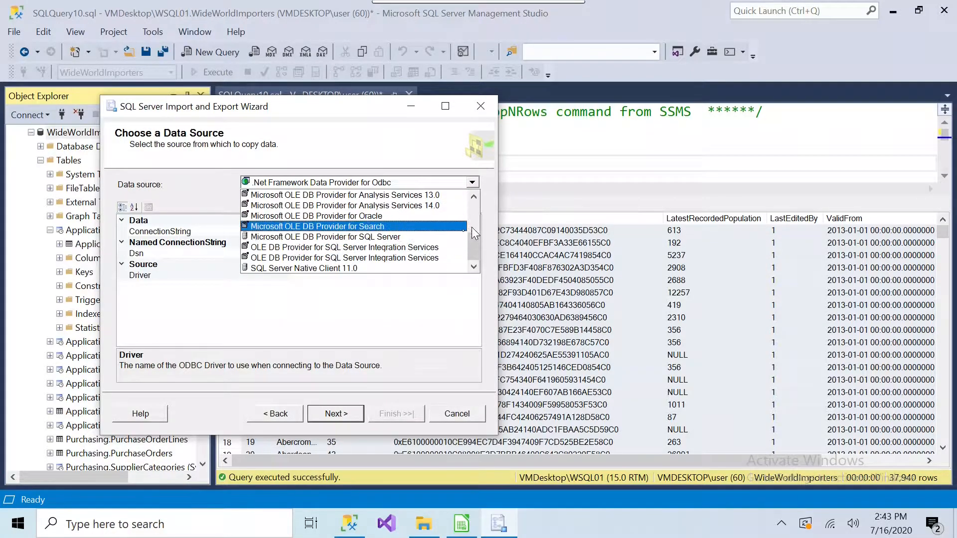
pyautogui.click(410, 237)
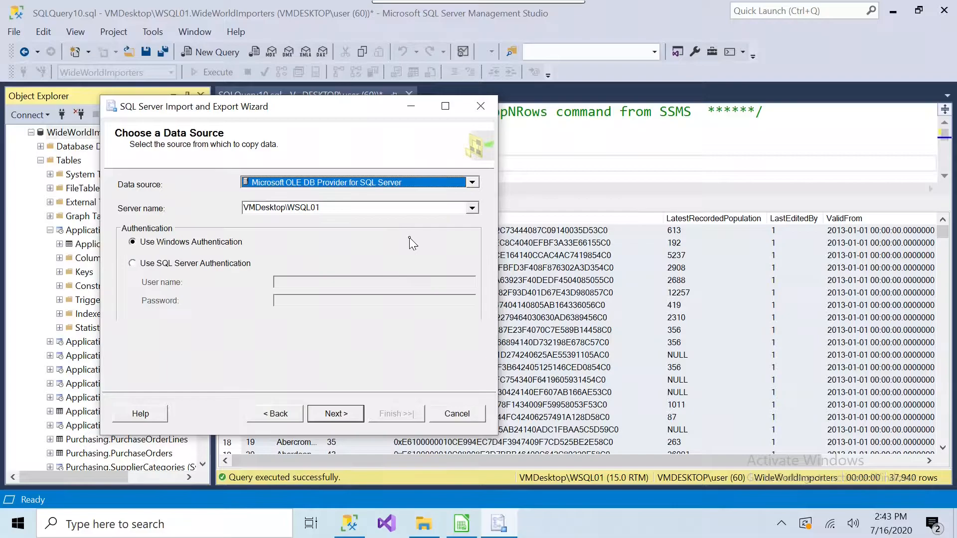
pyautogui.click(342, 416)
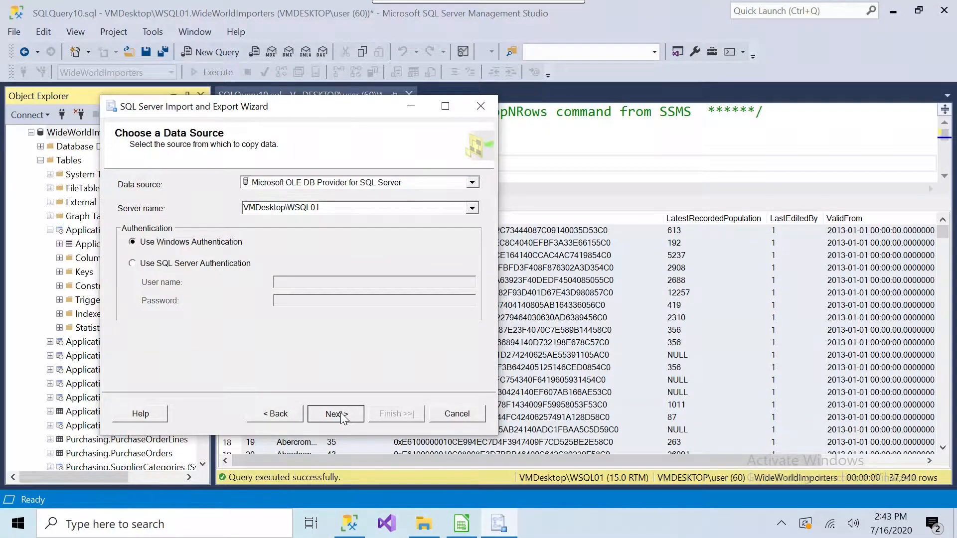
pyautogui.click(343, 417)
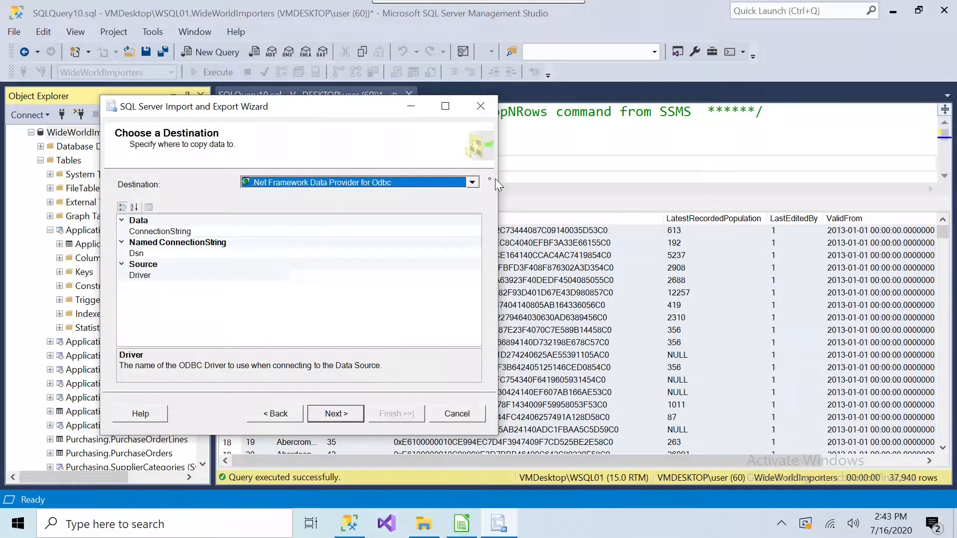
# Choose Flat File Destination as the export destination
pyautogui.click(472, 182)
pyautogui.moveTo(471, 215); pyautogui.dragTo(472, 209)
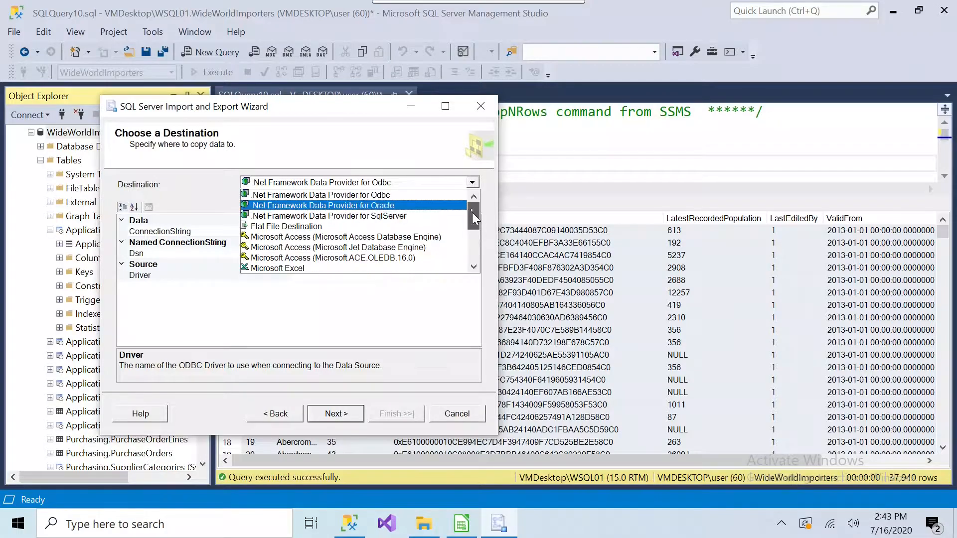
pyautogui.click(332, 229)
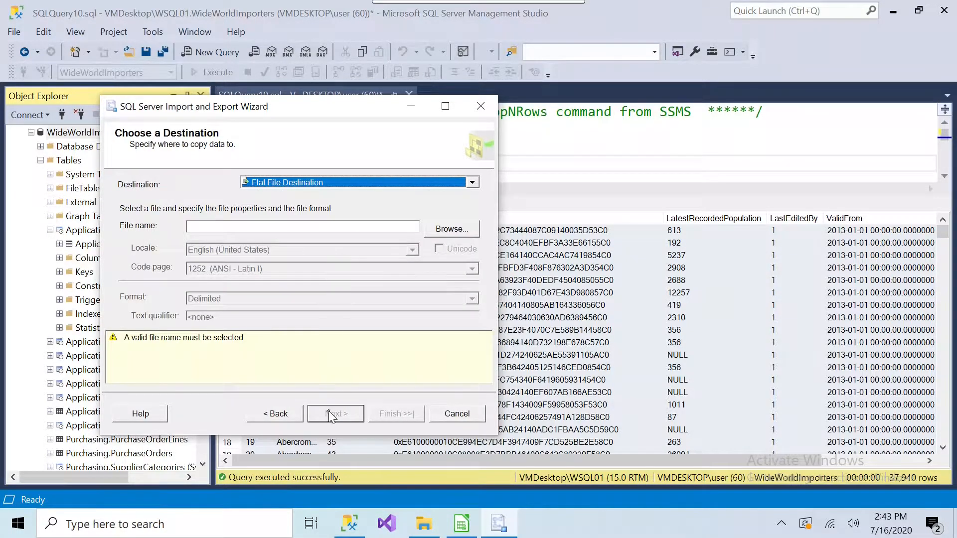
# Set the destination to a CSV file named file-export in D:\Export and continue with column names in the first data row
pyautogui.click(451, 229)
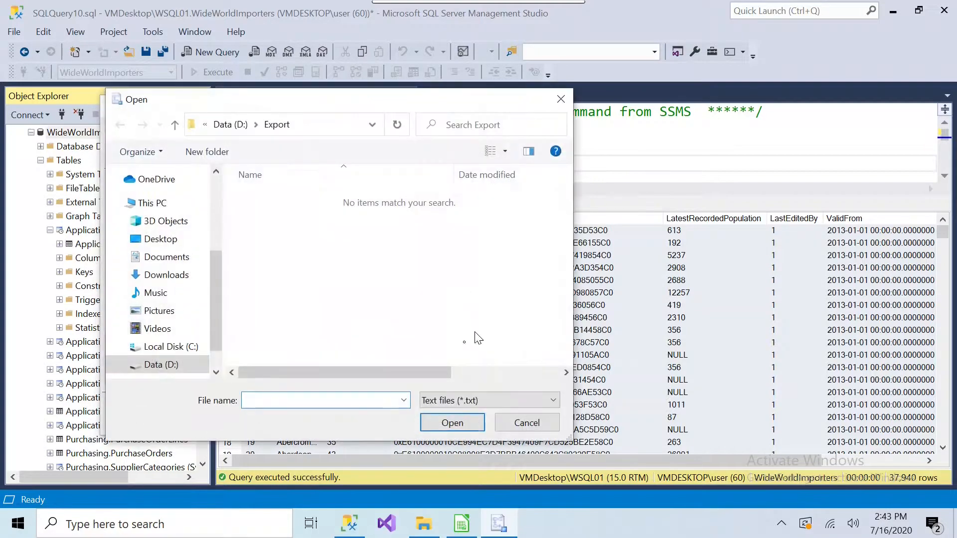
pyautogui.write('file-exp')
pyautogui.click(466, 396)
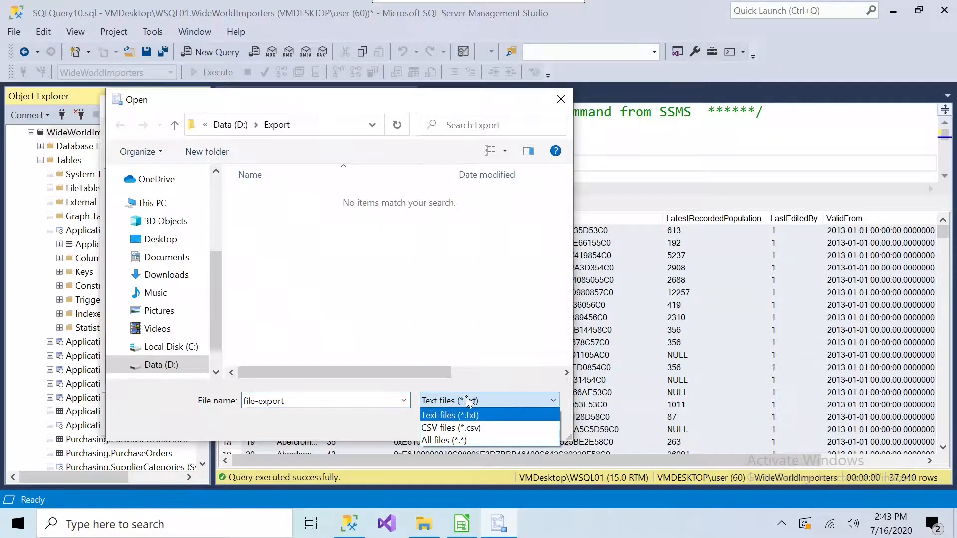
pyautogui.click(474, 428)
pyautogui.click(370, 403)
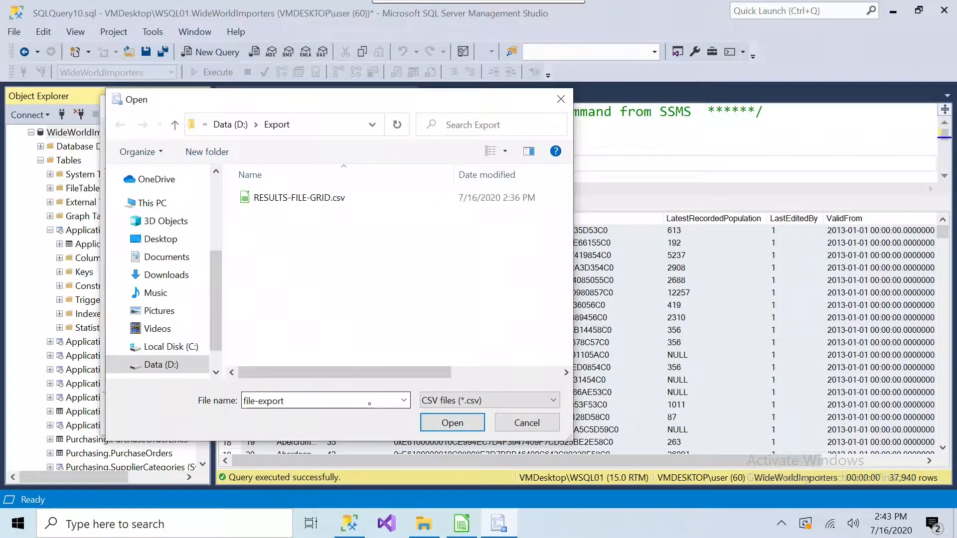
pyautogui.click(449, 421)
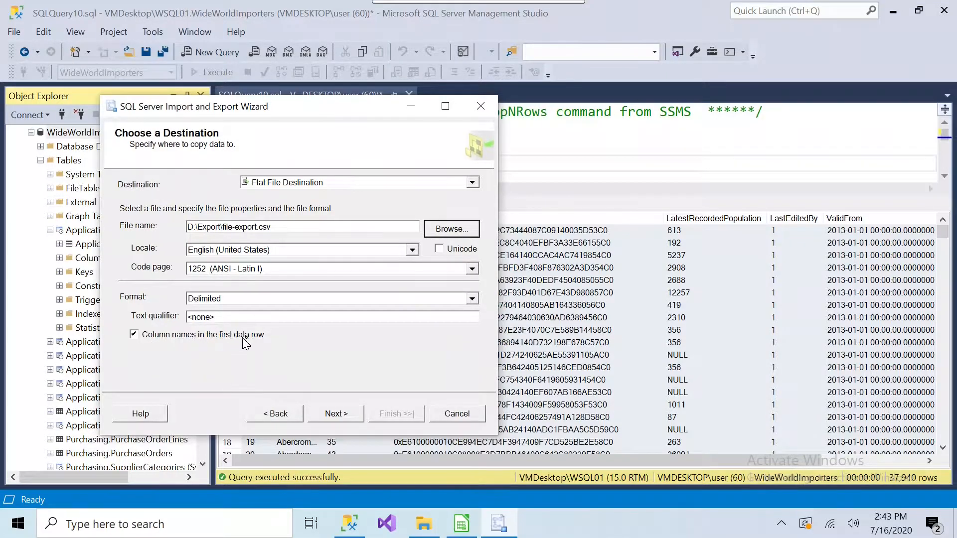
pyautogui.click(337, 415)
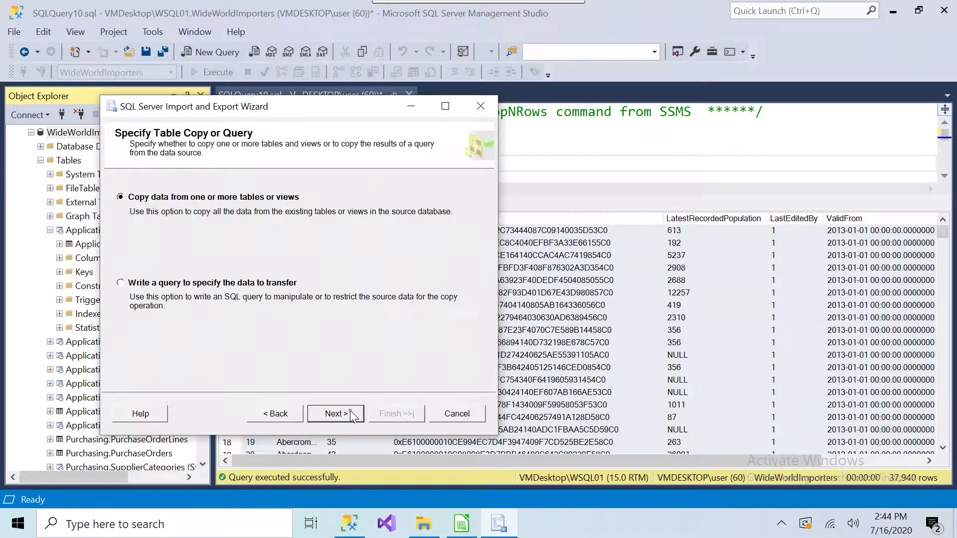
pyautogui.click(282, 282)
pyautogui.click(330, 414)
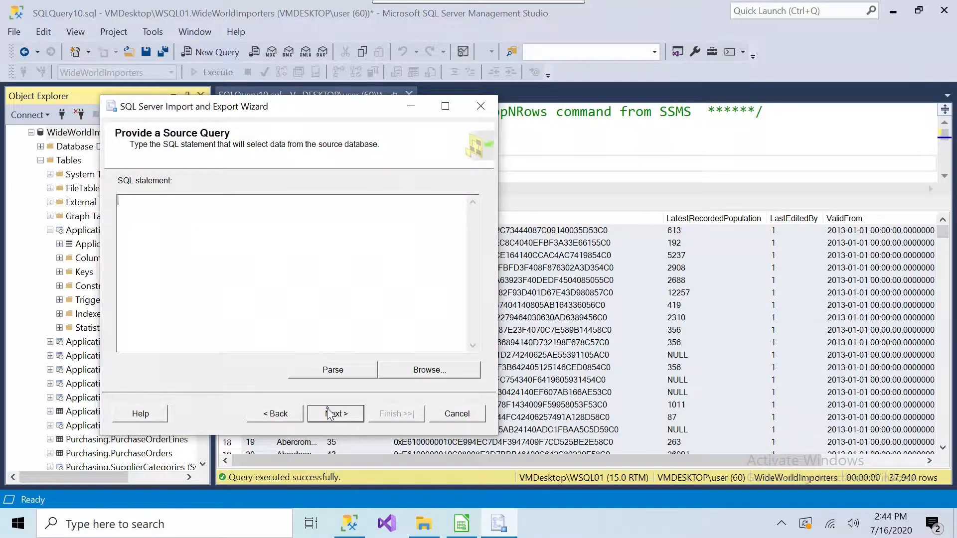
pyautogui.click(292, 415)
# Choose to copy data from one or more tables or views, and set the flat file's column delimiter to Vertical Bar {|}
pyautogui.click(131, 200)
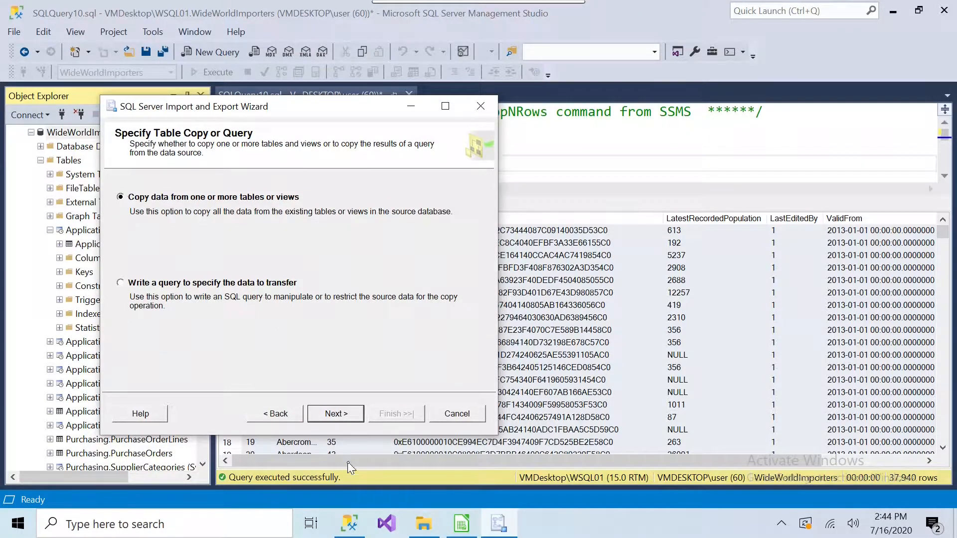
pyautogui.click(338, 414)
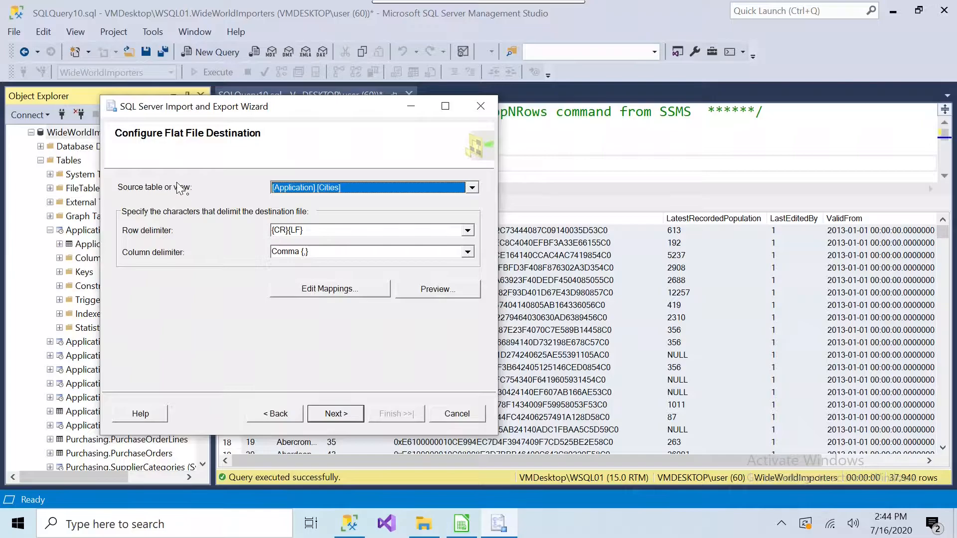
pyautogui.click(467, 252)
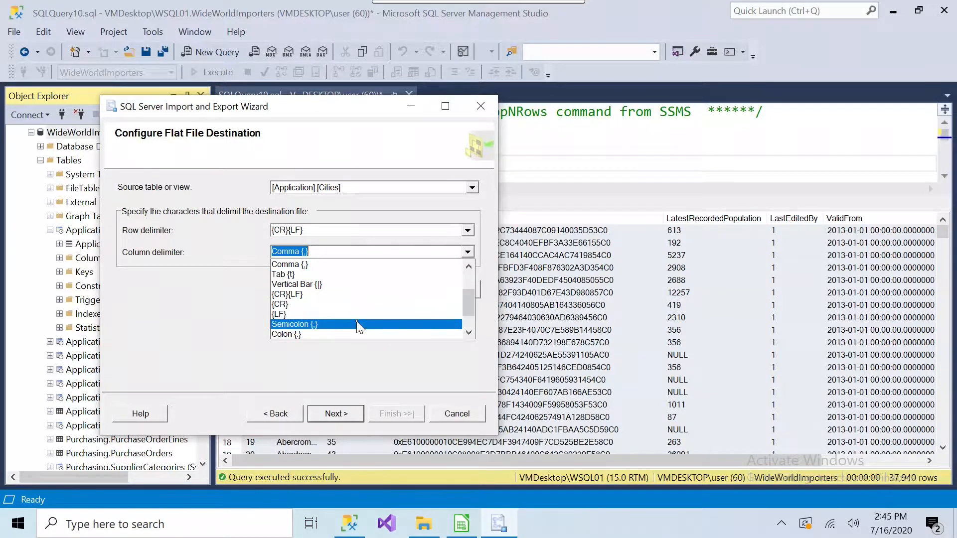
pyautogui.scroll(-1, 467, 327)
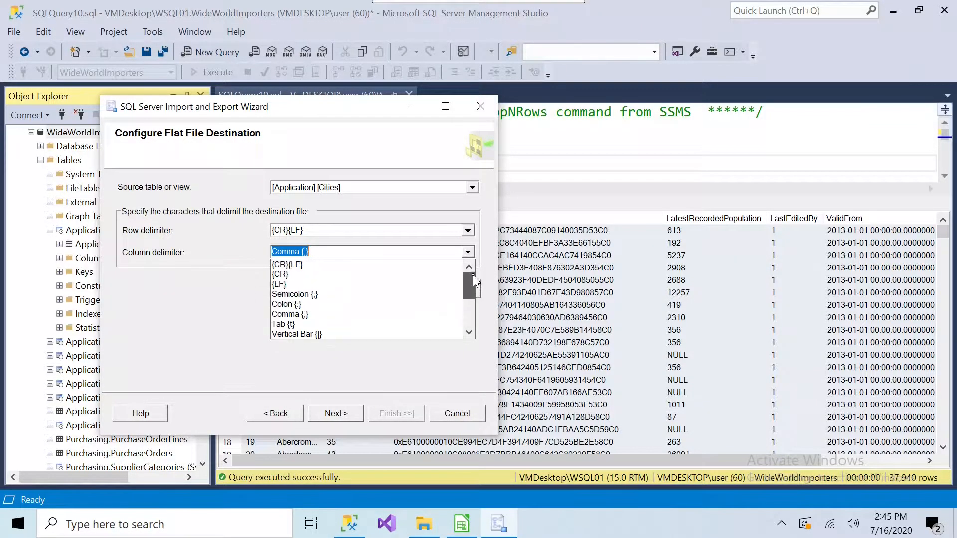
pyautogui.scroll(-2, 470, 293)
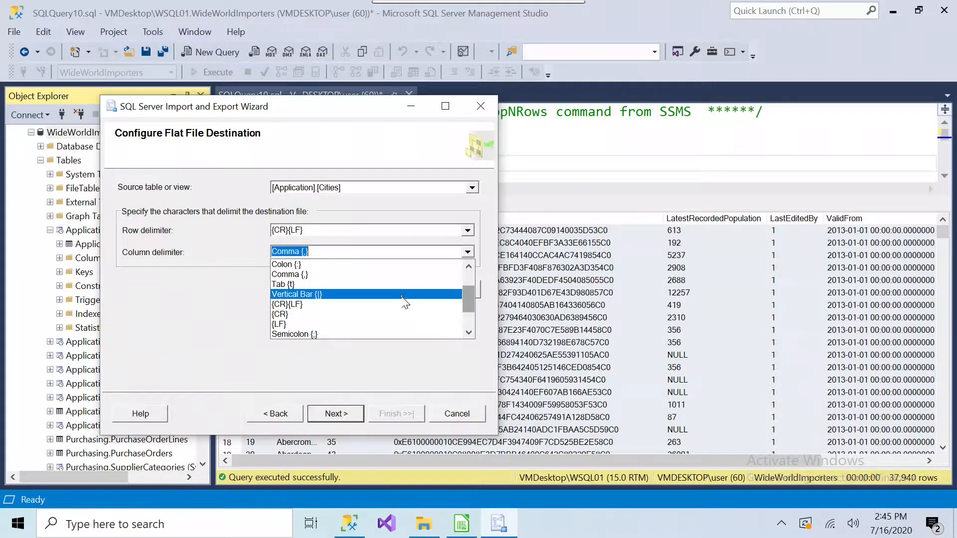
pyautogui.click(377, 294)
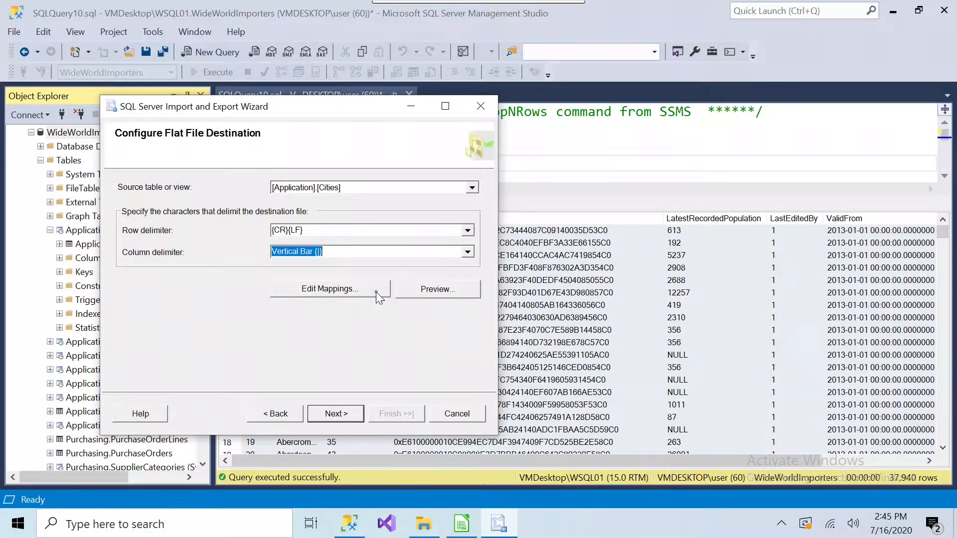
# Preview the Application.Cities source data in an enlarged preview window, checking the Location column, and close the preview
pyautogui.click(451, 292)
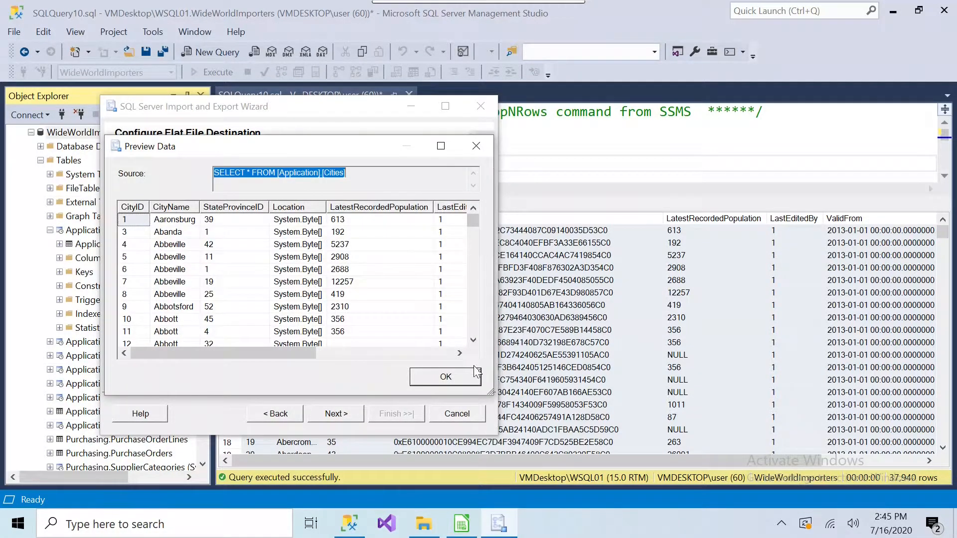
pyautogui.moveTo(488, 392); pyautogui.dragTo(770, 424)
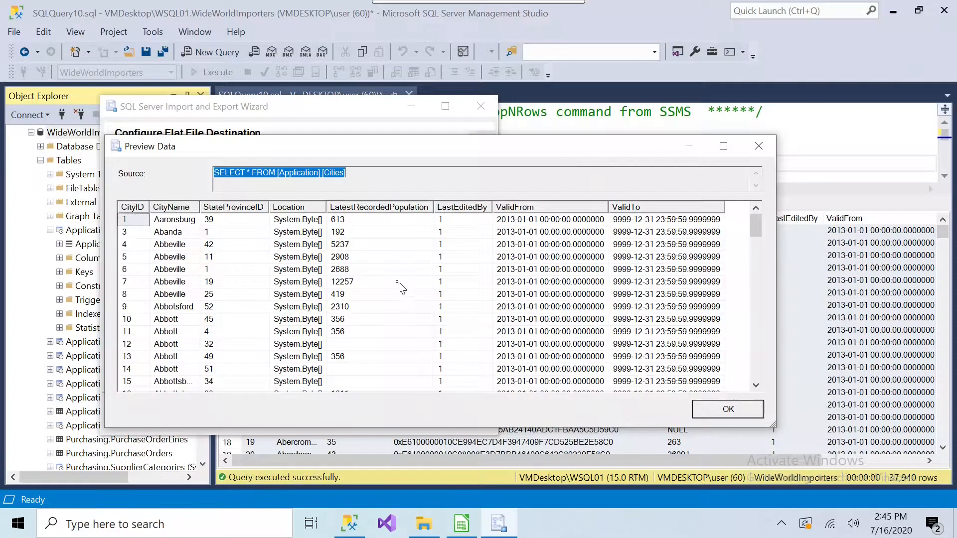
pyautogui.click(305, 211)
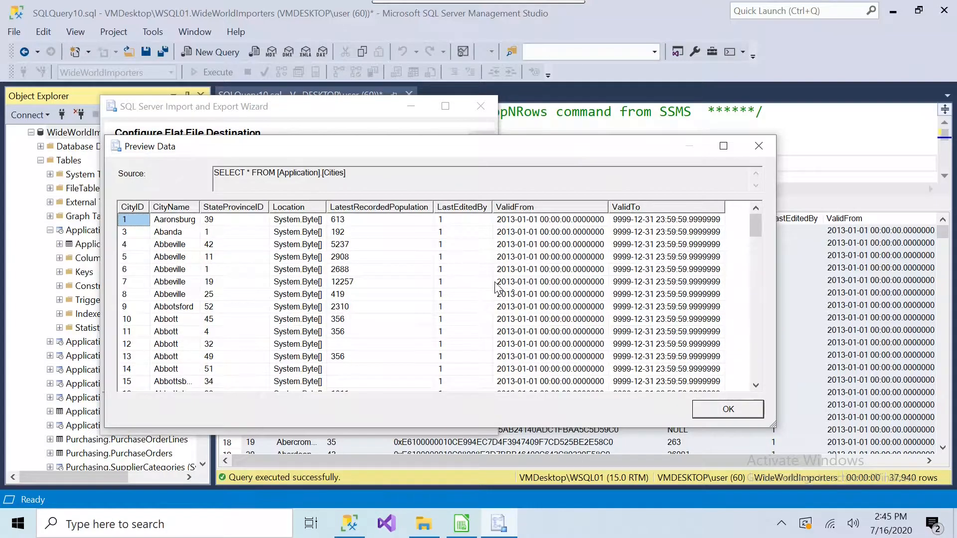
pyautogui.click(728, 409)
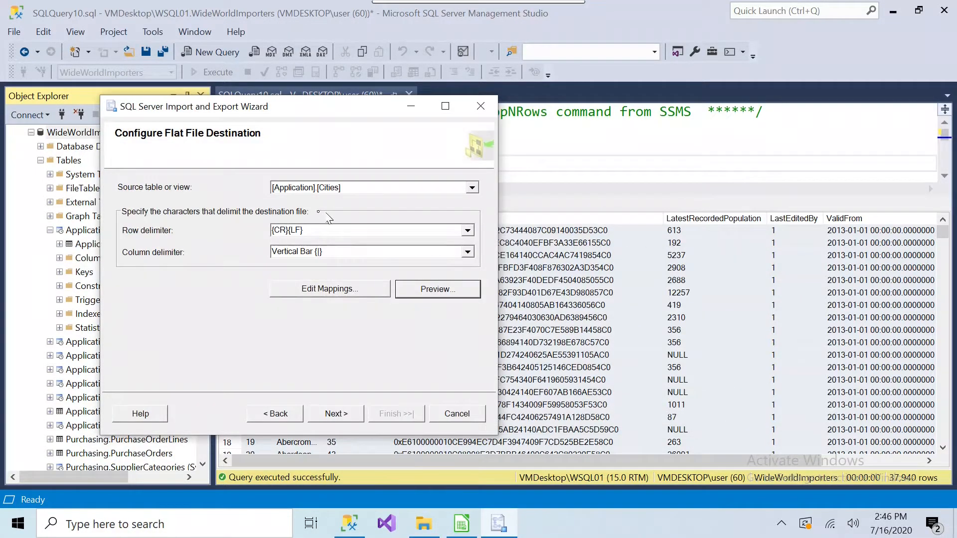
# Review the column mappings for Application.Cities with the Type column widened, checking the Location column's data type, and accept them
pyautogui.click(352, 292)
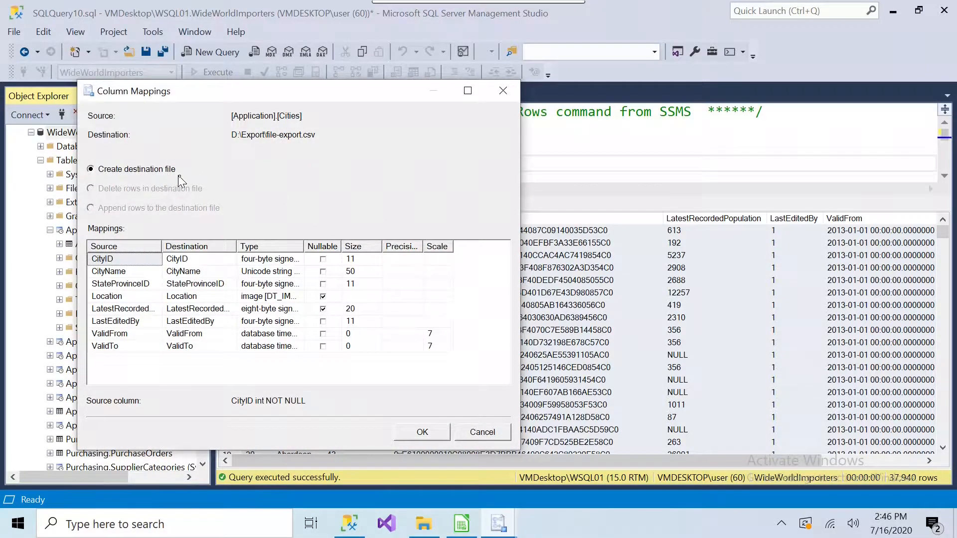
pyautogui.click(117, 250)
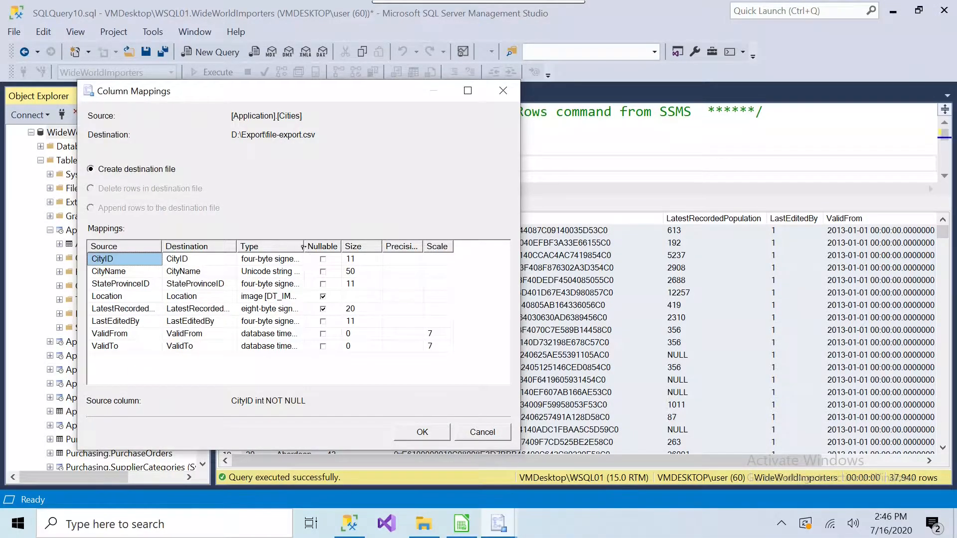
pyautogui.moveTo(303, 246); pyautogui.dragTo(383, 246)
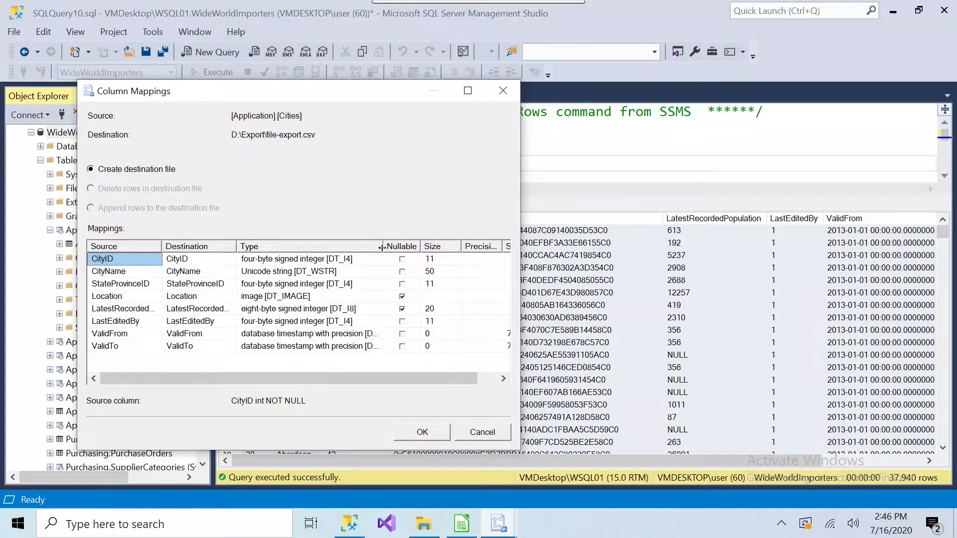
pyautogui.click(149, 297)
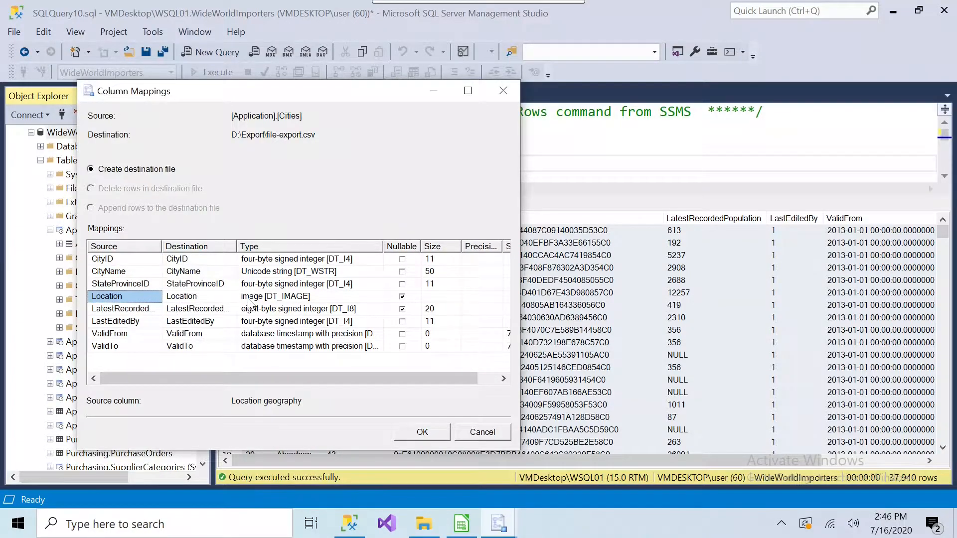
pyautogui.click(271, 299)
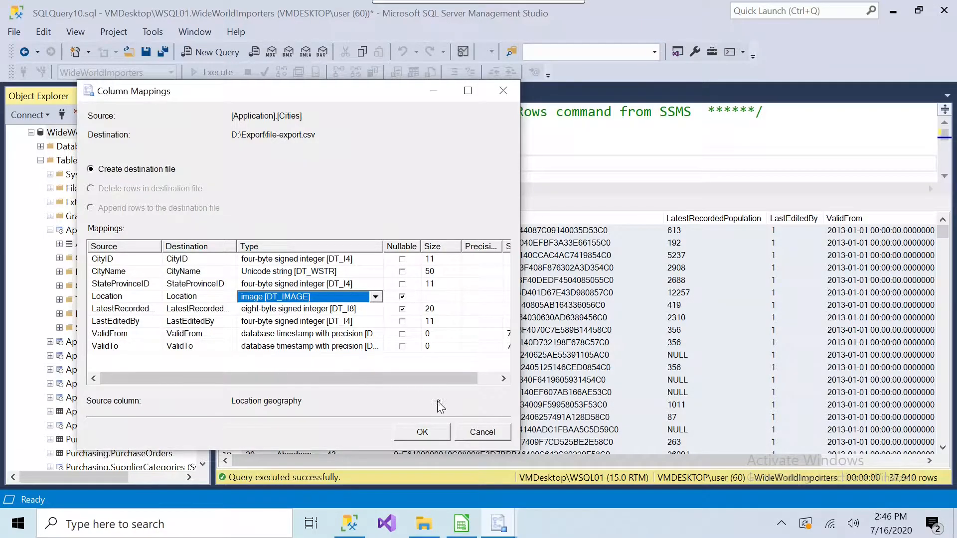
pyautogui.click(446, 433)
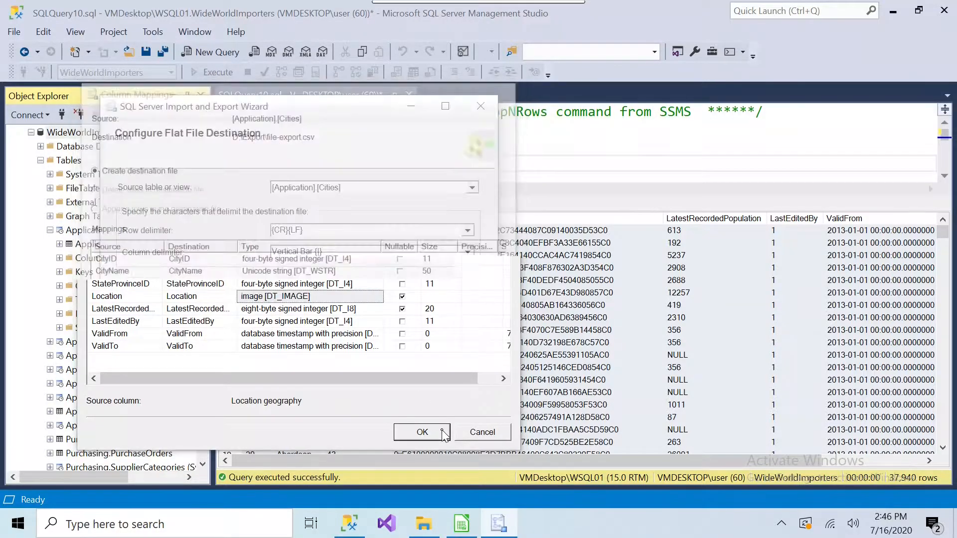
# Try to run the Application.Cities export to file-export.csv immediately, without saving an SSIS package
pyautogui.click(356, 417)
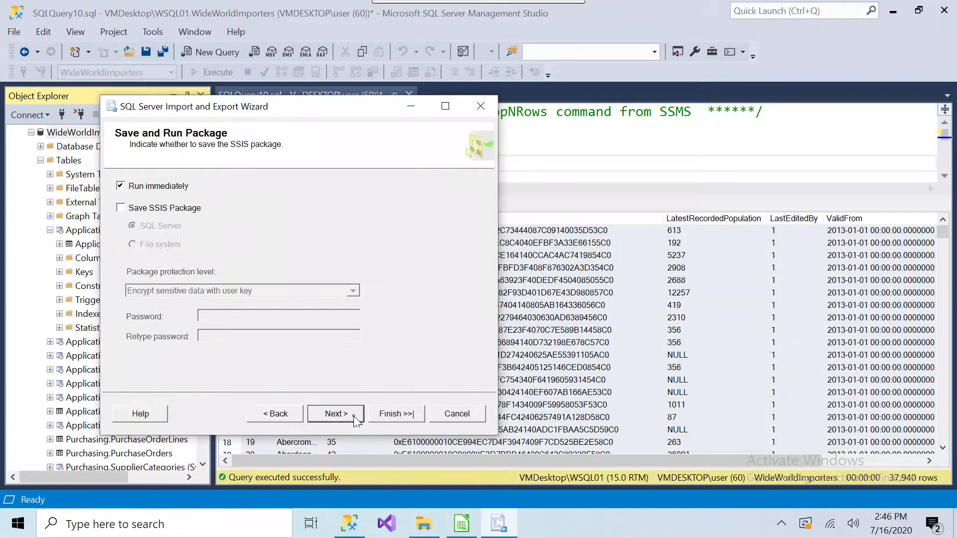
pyautogui.click(408, 421)
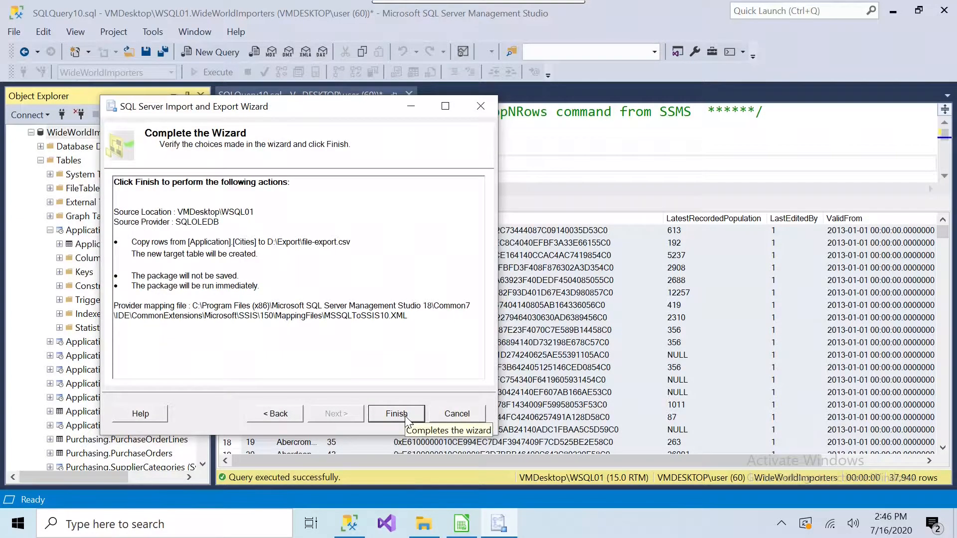
pyautogui.click(396, 413)
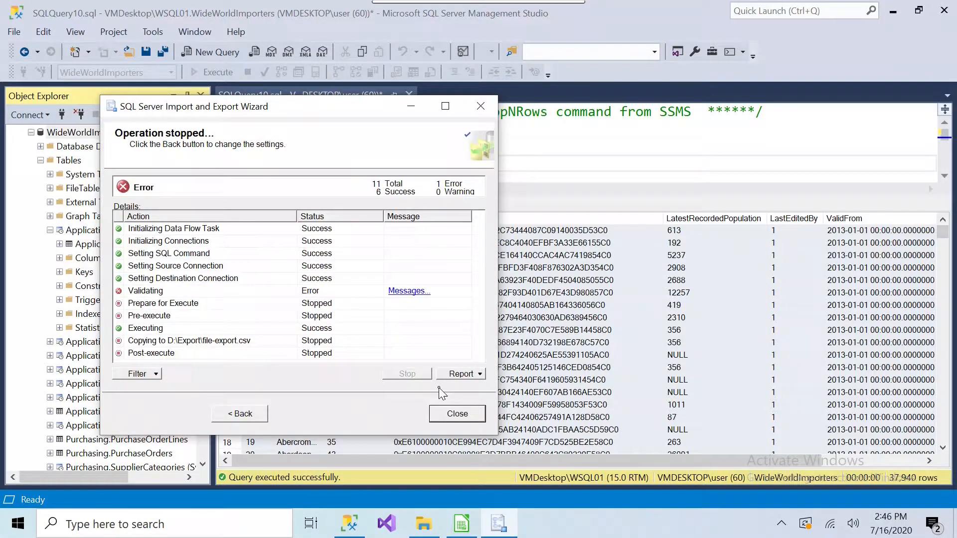
# Read the messages for the Validating action and close the report
pyautogui.click(404, 292)
pyautogui.click(404, 292)
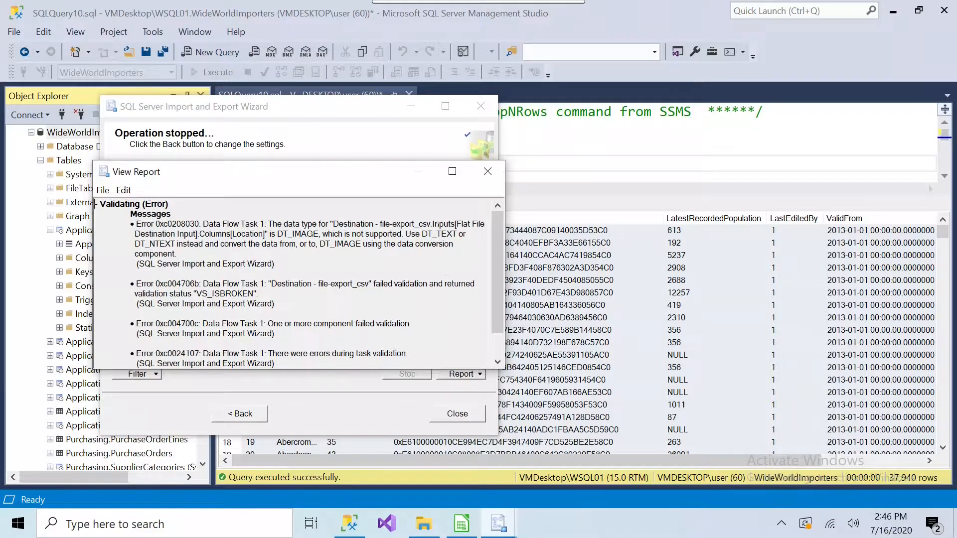
pyautogui.click(488, 172)
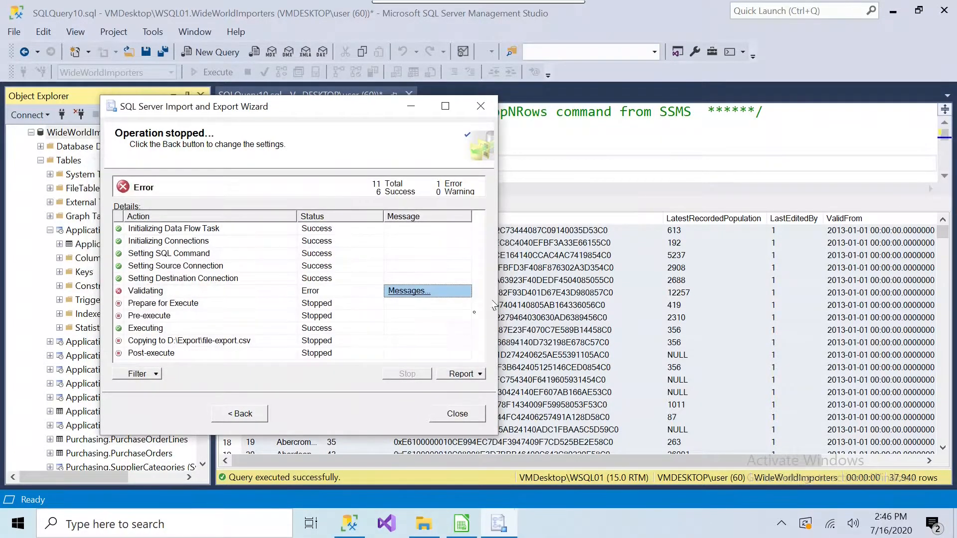
# Return to the flat file destination settings and set the Location column's destination mapping to <ignore>, accepting the changed mappings
pyautogui.click(240, 414)
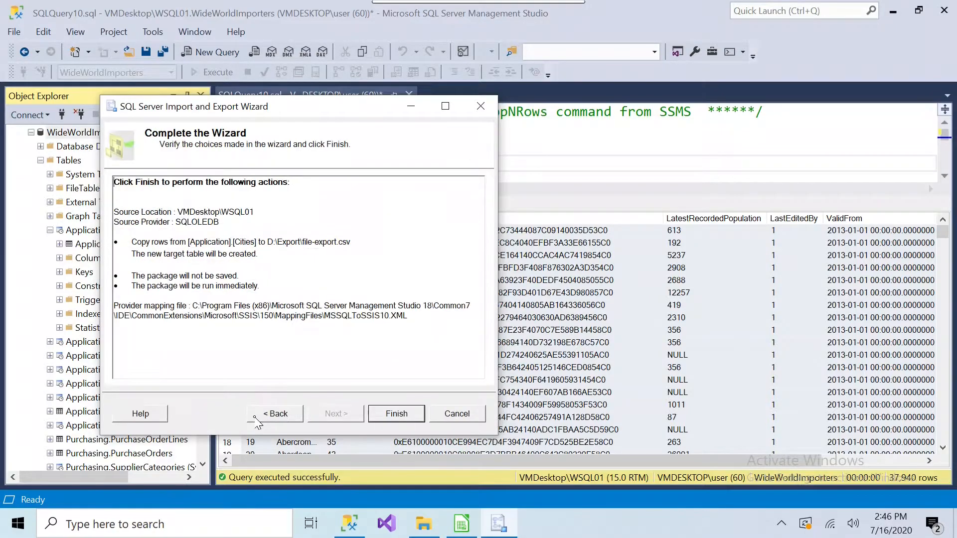
pyautogui.click(265, 421)
pyautogui.click(269, 418)
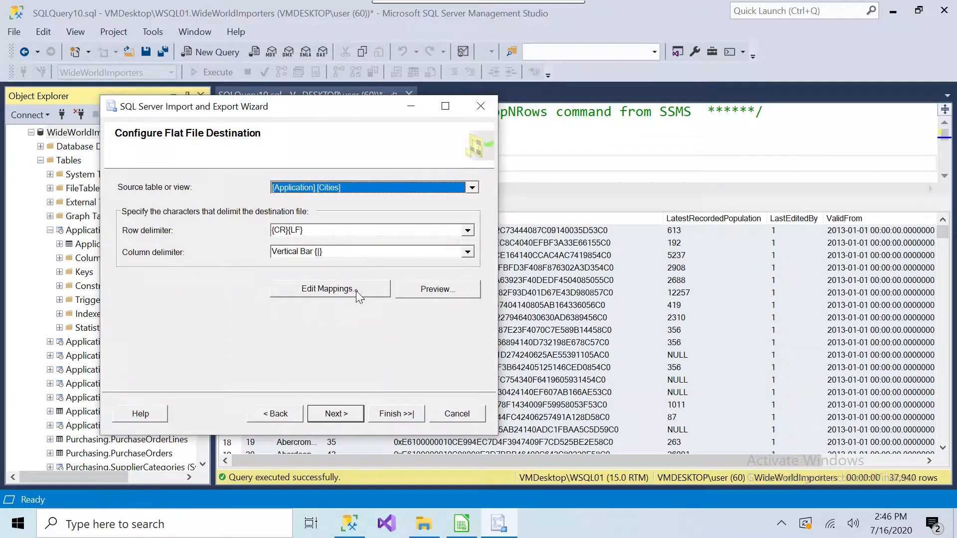
pyautogui.click(356, 296)
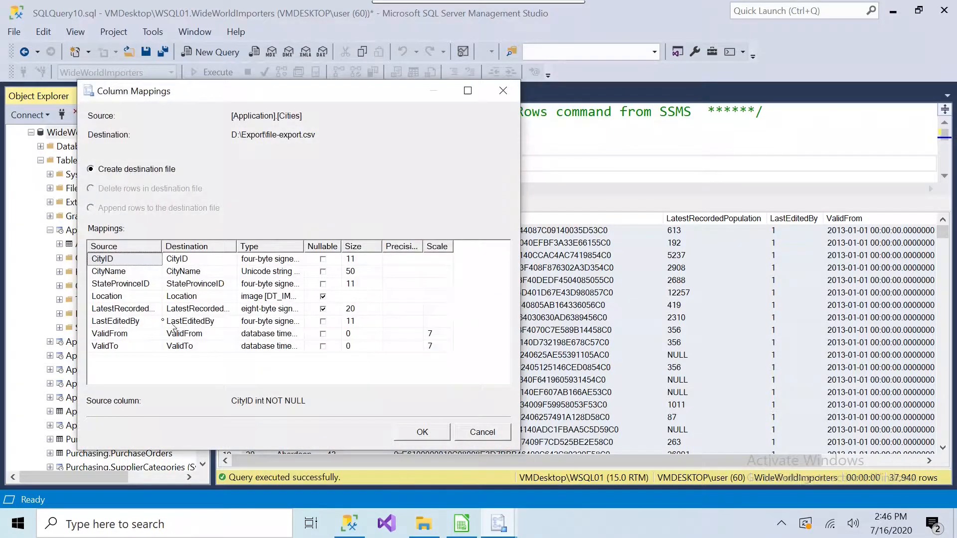
pyautogui.click(112, 297)
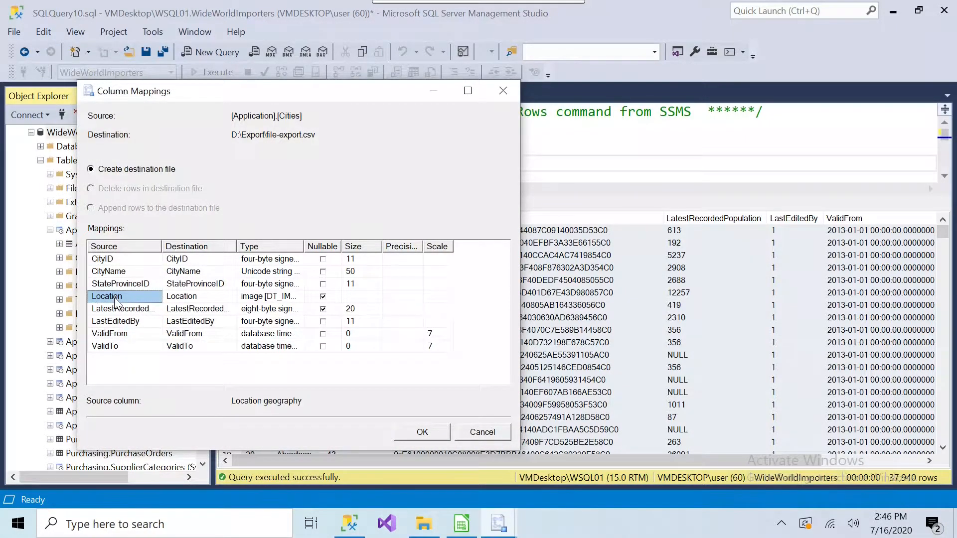
pyautogui.click(209, 296)
pyautogui.click(228, 297)
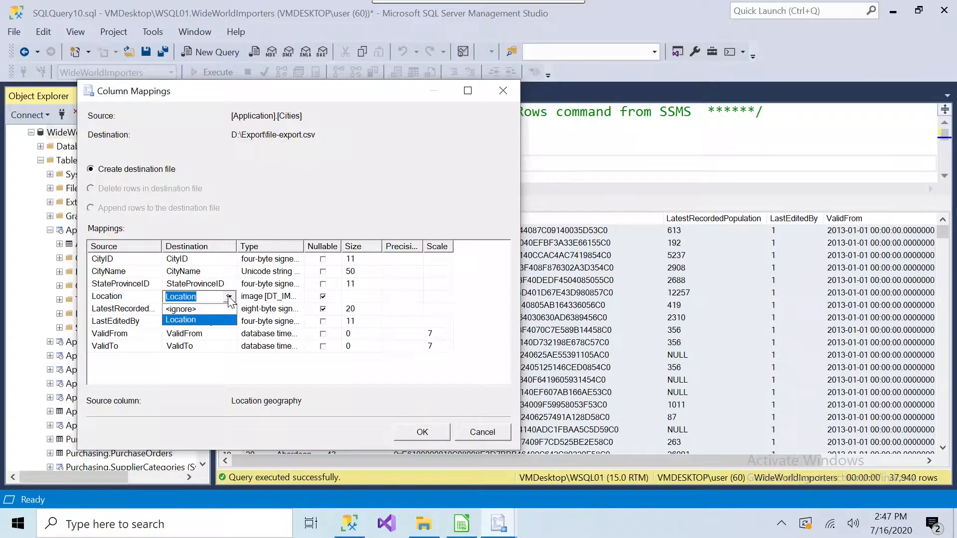
pyautogui.click(215, 309)
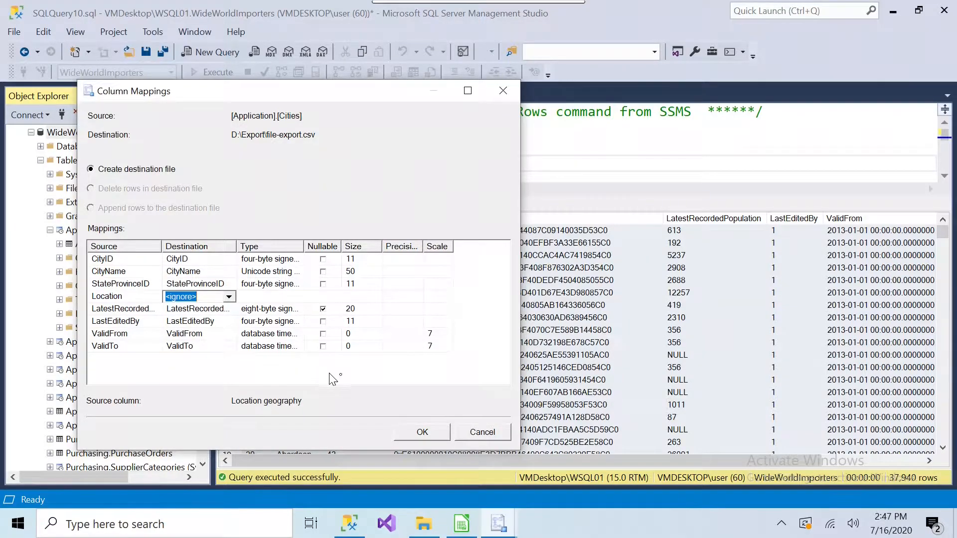
pyautogui.click(437, 437)
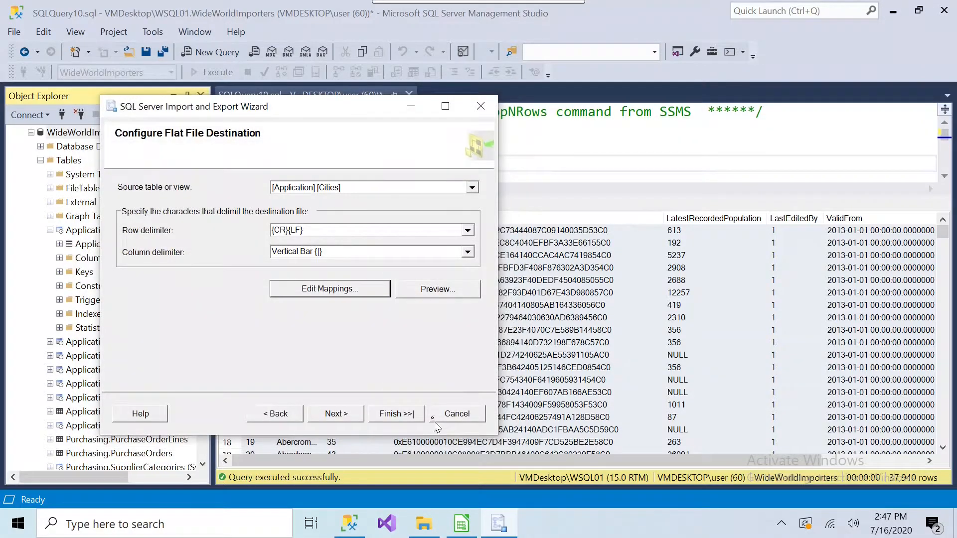
# Run the Application.Cities export to D:\Export\file-export.csv immediately, without saving a package
pyautogui.click(398, 416)
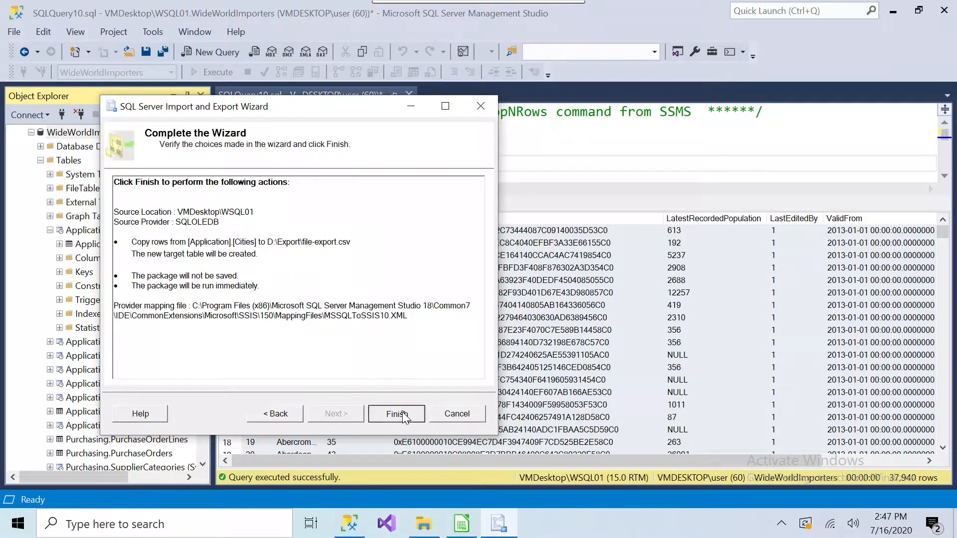
pyautogui.click(400, 414)
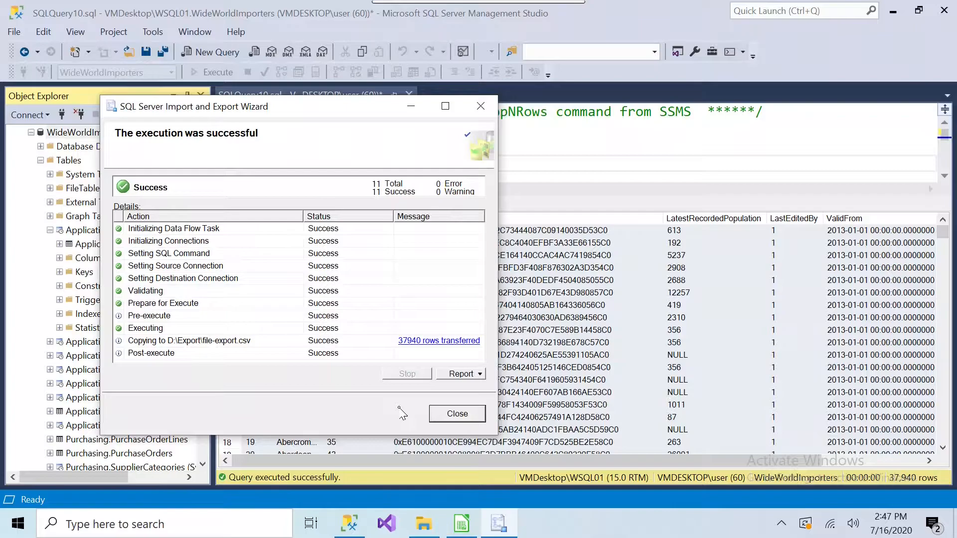
# Close RESULTS-FILE-GRID.csv in LibreOffice Calc and open file-export.csv from the Export folder, checking its text import preview
pyautogui.click(461, 523)
pyautogui.click(933, 28)
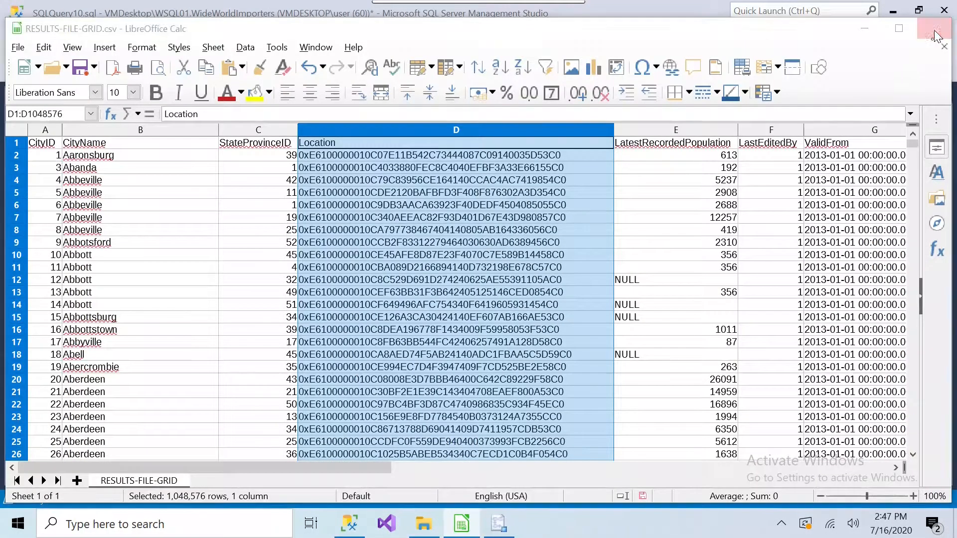
pyautogui.click(548, 299)
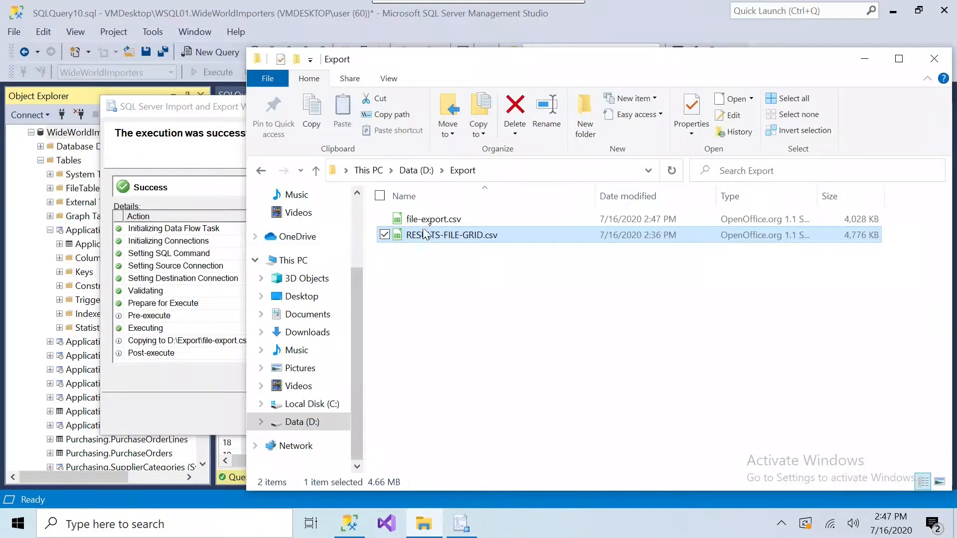
pyautogui.click(453, 219)
pyautogui.doubleClick(474, 222)
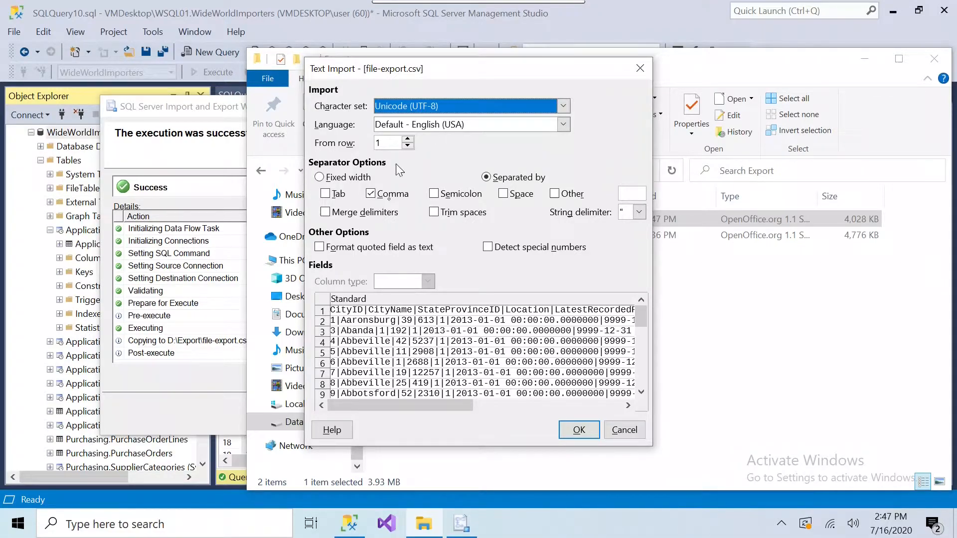
pyautogui.moveTo(455, 403); pyautogui.dragTo(427, 406)
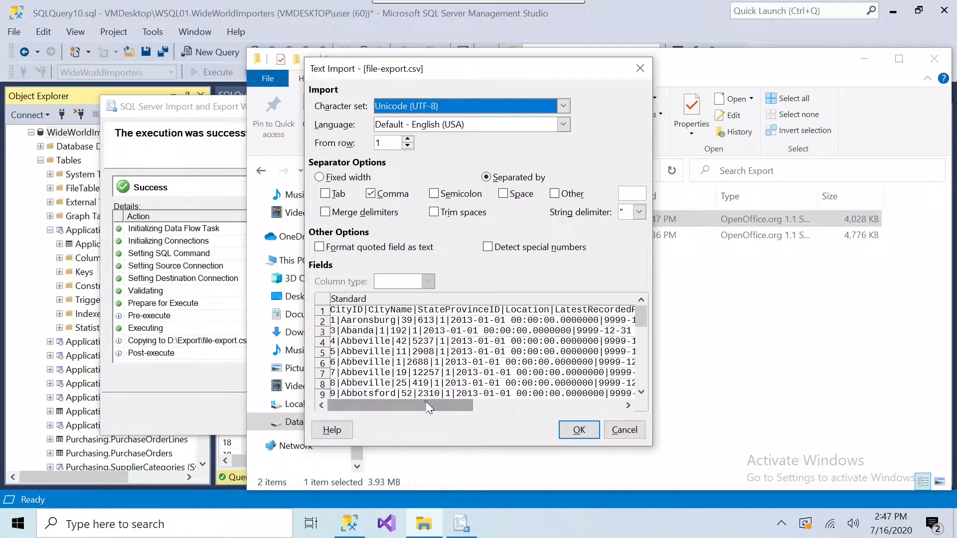
# Import file-export.csv with the vertical bar (|) as the only separator instead of the comma, checking the column preview first
pyautogui.click(371, 195)
pyautogui.click(570, 197)
pyautogui.click(619, 194)
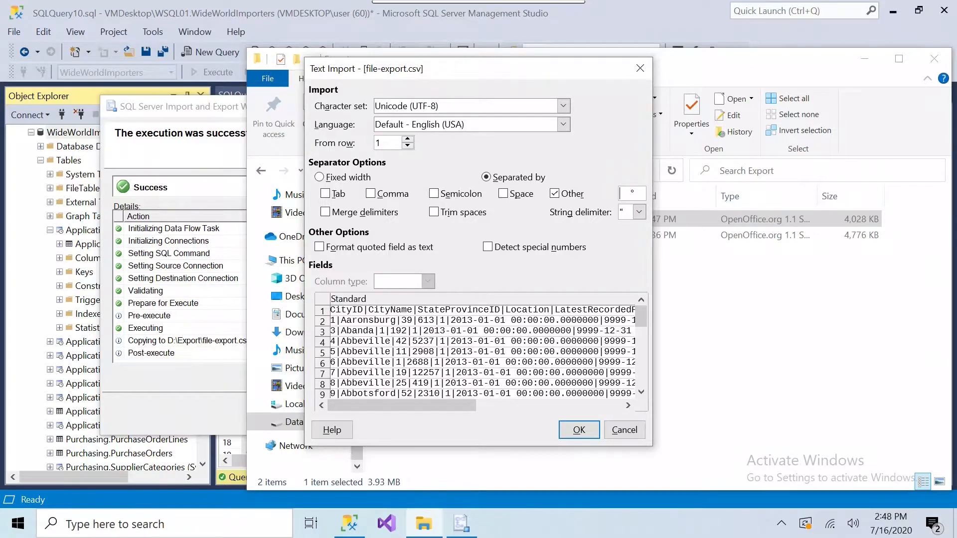
pyautogui.write('|')
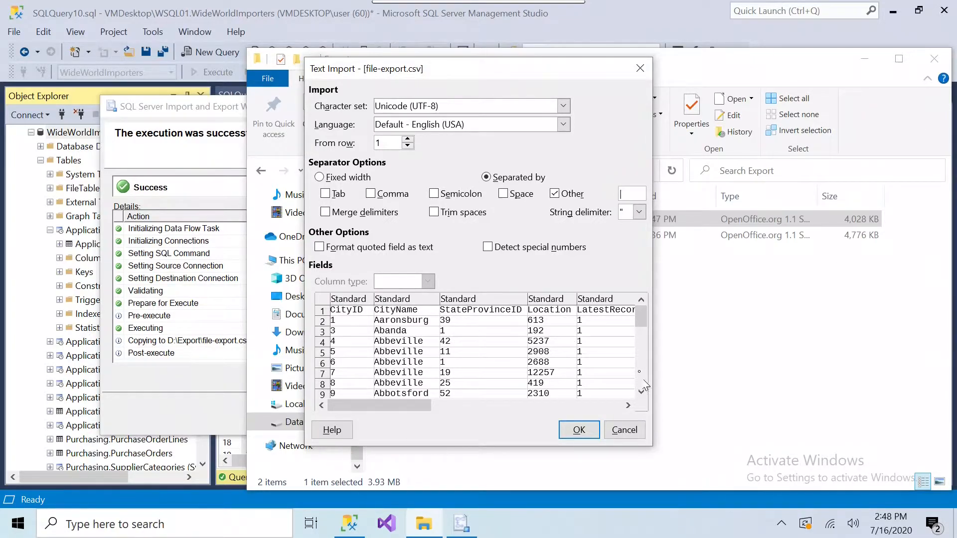
pyautogui.moveTo(394, 404); pyautogui.dragTo(601, 409)
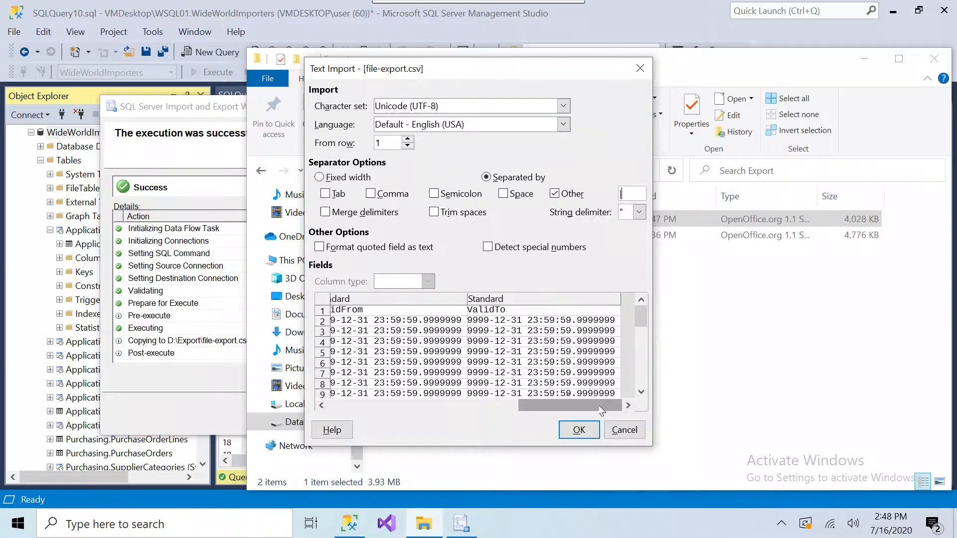
pyautogui.click(574, 429)
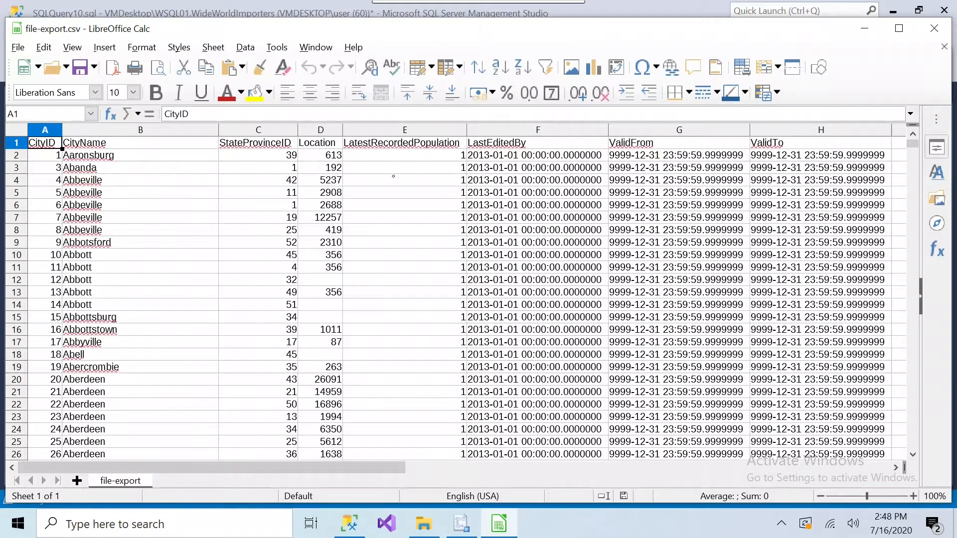
# Look through the columns and rows of the imported file-export.csv sheet
pyautogui.moveTo(390, 471)
pyautogui.mouseDown()
pyautogui.moveTo(642, 469)
pyautogui.moveTo(371, 467)
pyautogui.mouseUp()
pyautogui.click(221, 321)
pyautogui.scroll(-3, 220, 324)
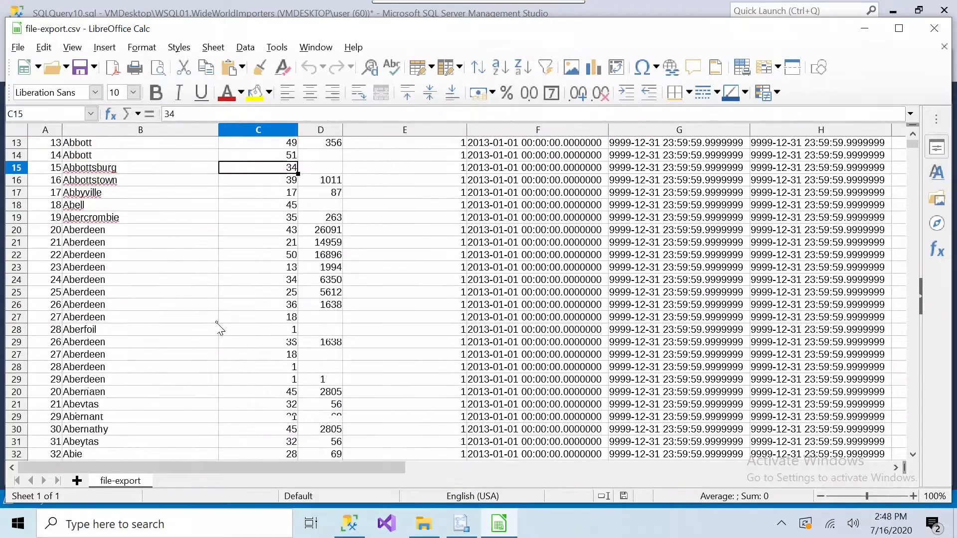
pyautogui.scroll(-20, 217, 324)
pyautogui.scroll(-20, 242, 319)
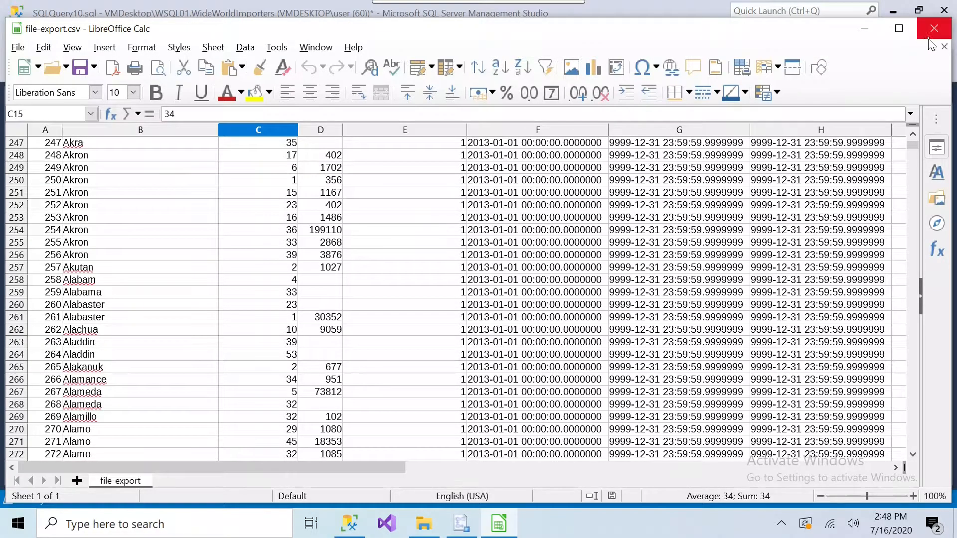
# Minimize the file-export.csv spreadsheet and the Export folder window and return to the query editor in SQL Server Management Studio
pyautogui.click(867, 32)
pyautogui.click(867, 57)
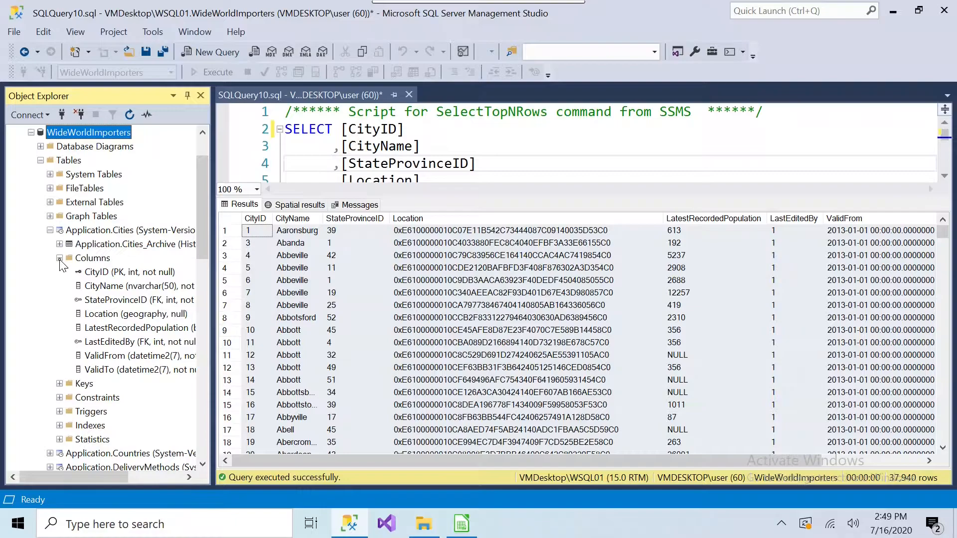
pyautogui.click(671, 145)
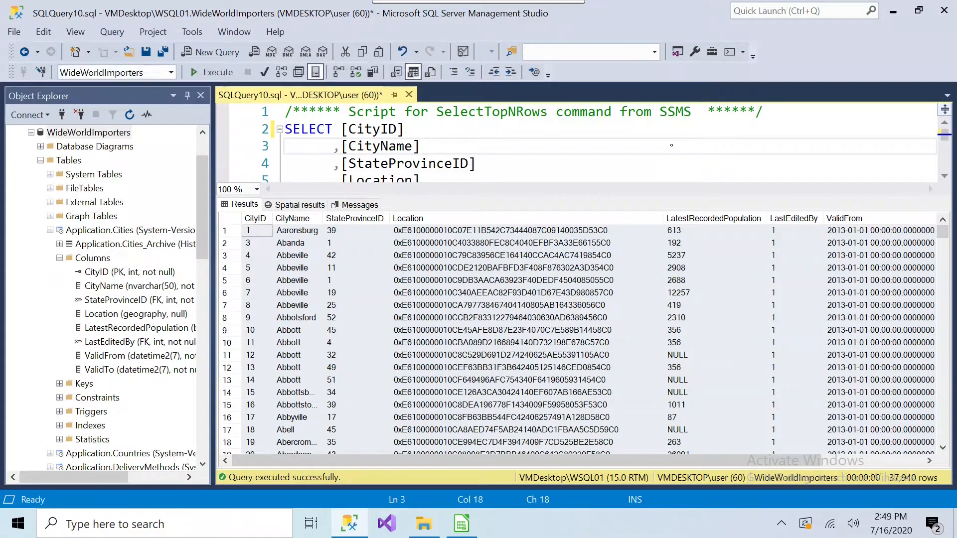